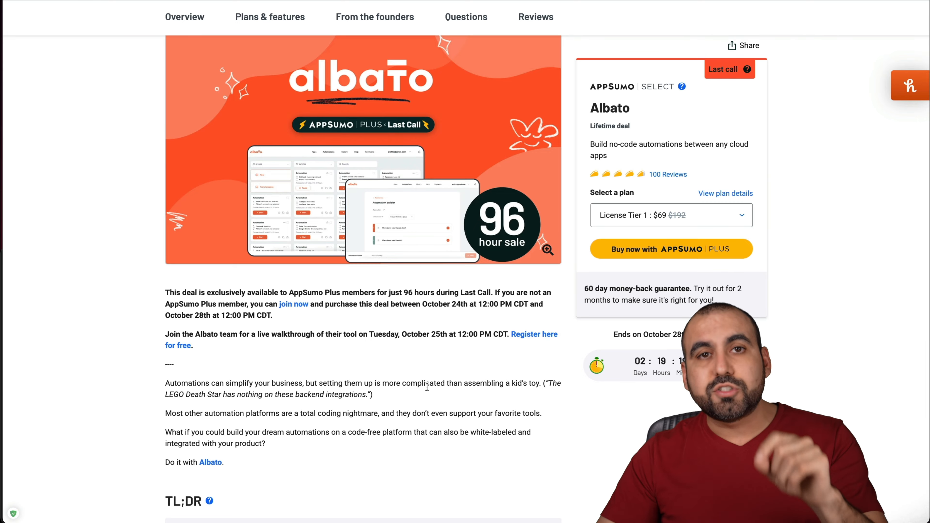
# Review the Albato deal page and compare its license tiers, focusing on the App integrator (custom apps) feature in License Tier 2
pyautogui.scroll(-15, 427, 386)
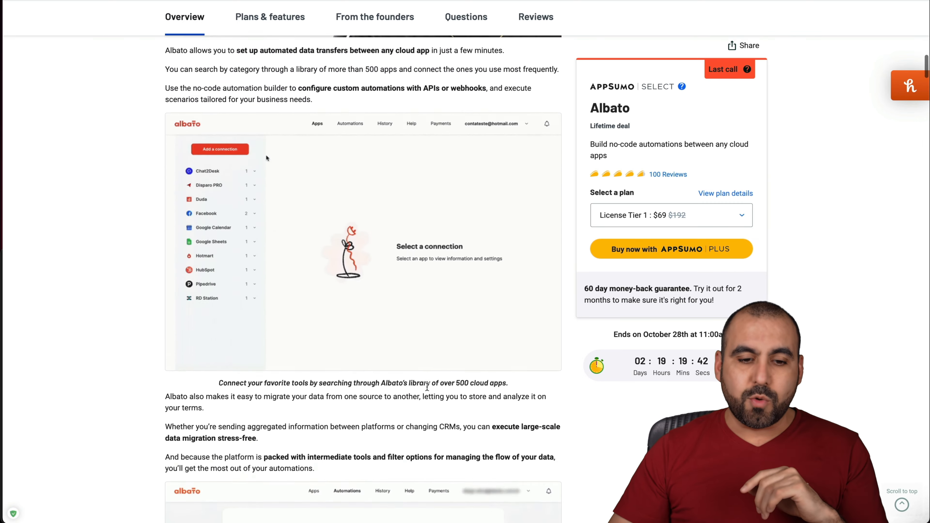
pyautogui.scroll(-20, 427, 387)
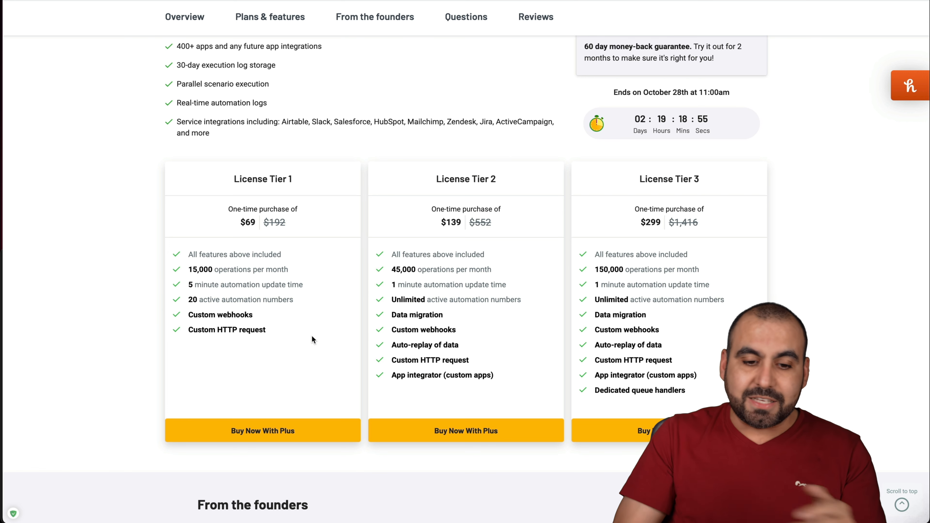
pyautogui.moveTo(390, 375); pyautogui.dragTo(499, 376)
pyautogui.click(500, 377)
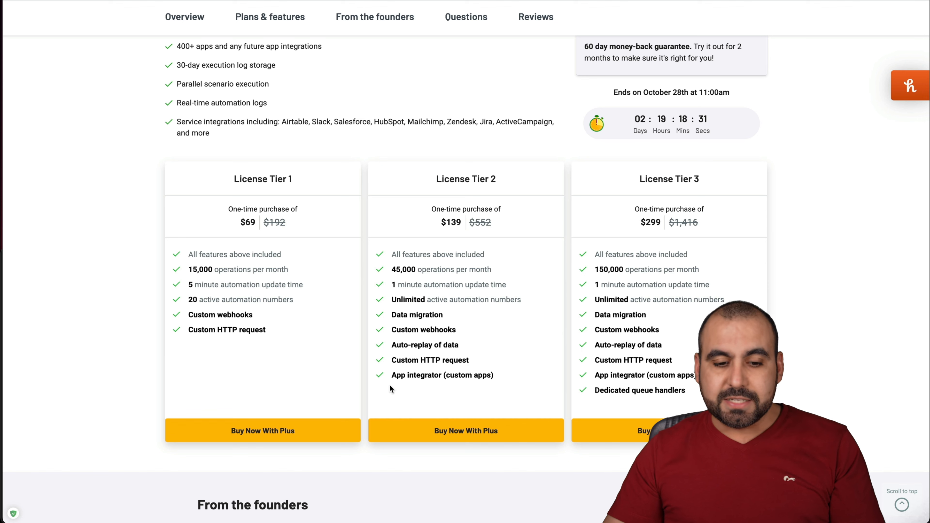
pyautogui.moveTo(391, 374); pyautogui.dragTo(507, 373)
pyautogui.click(510, 372)
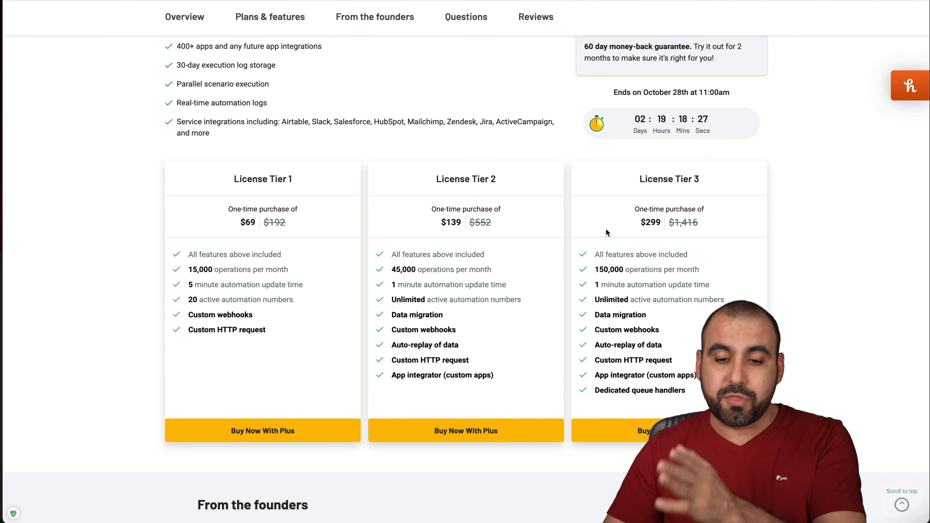
pyautogui.moveTo(391, 375); pyautogui.dragTo(505, 376)
pyautogui.click(504, 376)
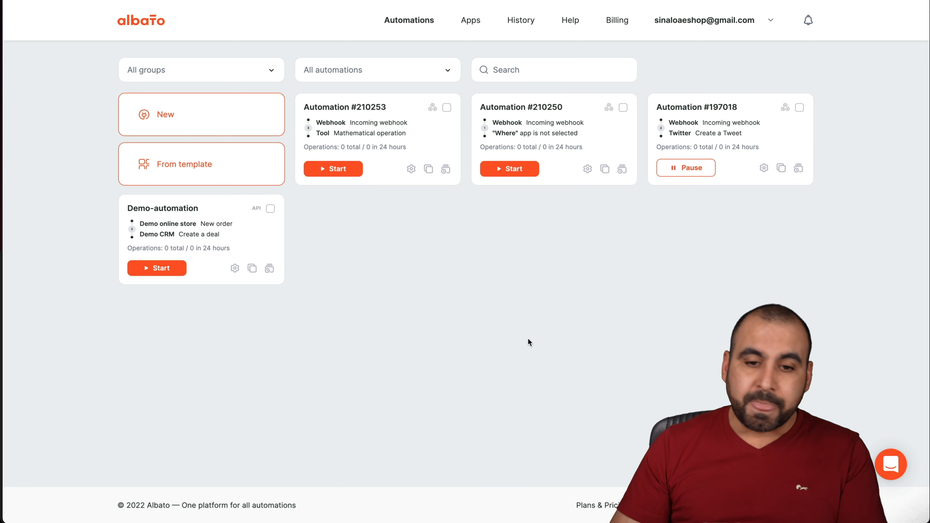
# Browse the automation templates for all regions, filtered to those that send data to Google Sheets
pyautogui.click(214, 171)
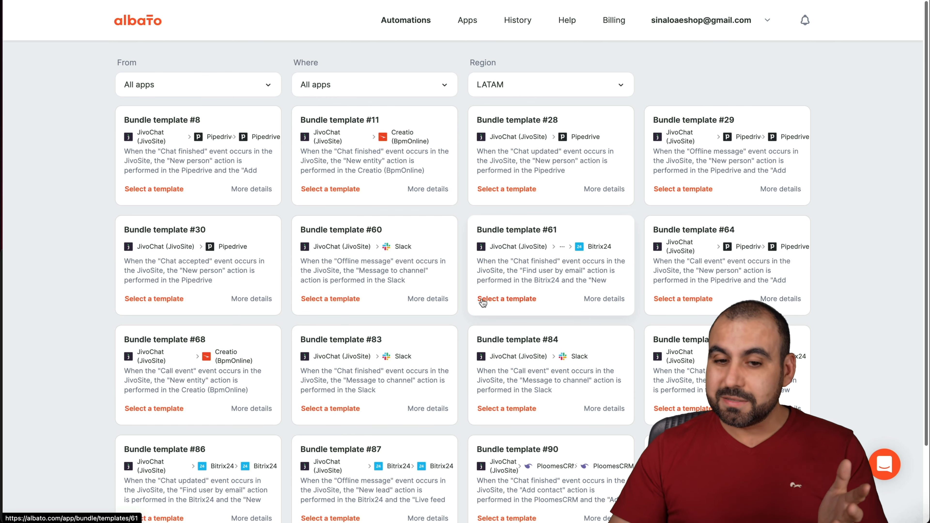
pyautogui.click(535, 88)
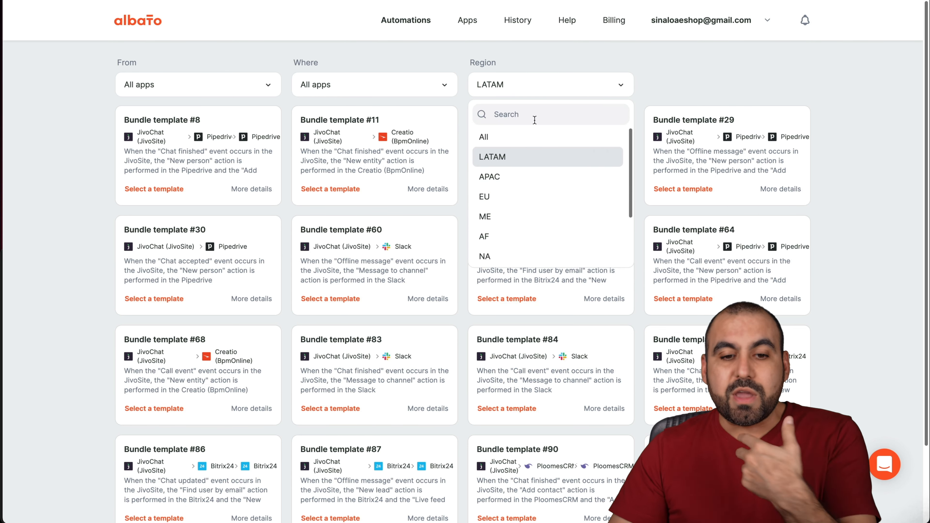
pyautogui.click(533, 137)
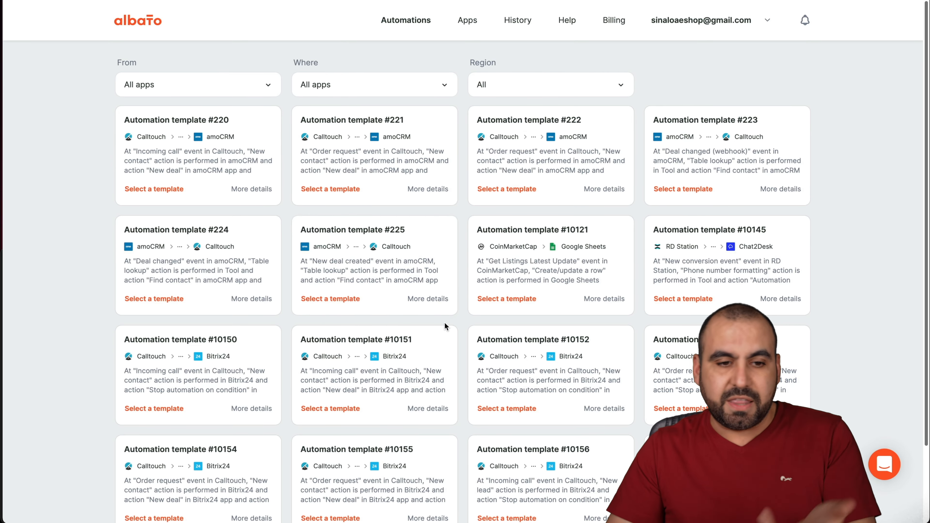
pyautogui.click(346, 88)
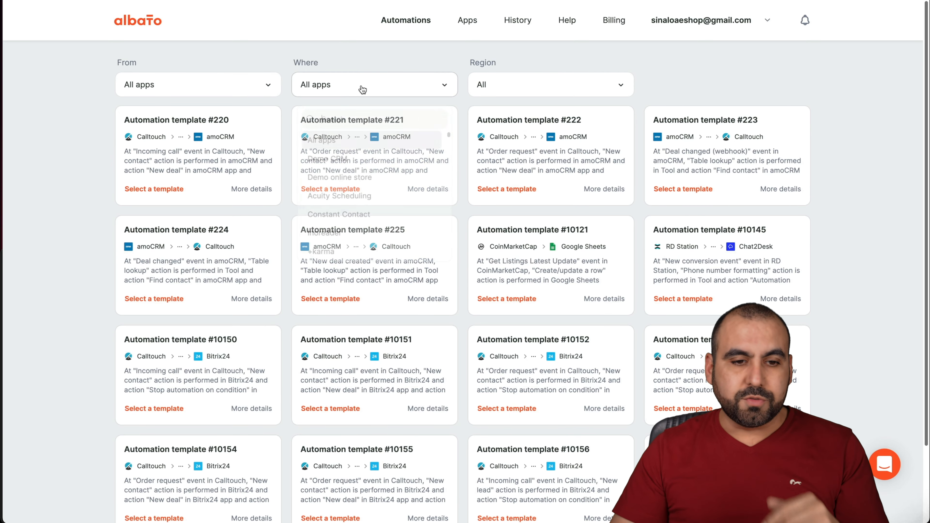
pyautogui.write('goo')
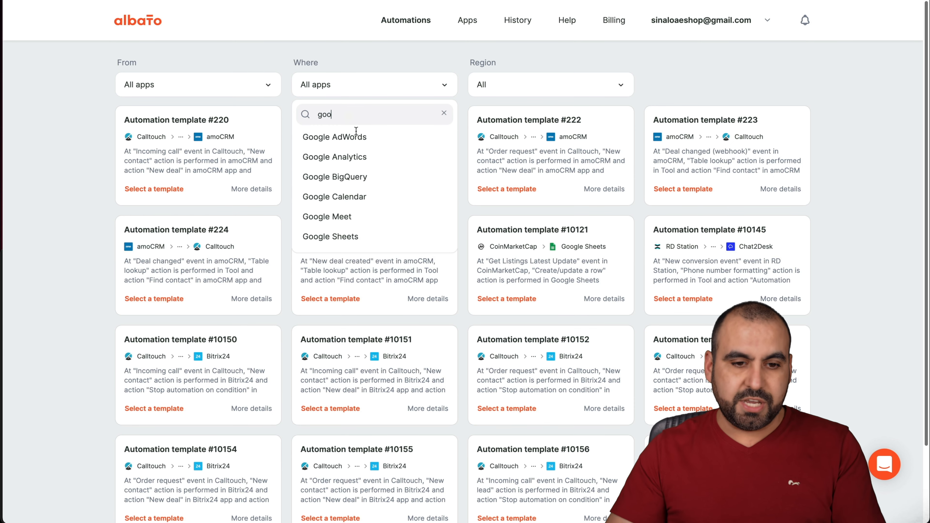
pyautogui.click(357, 237)
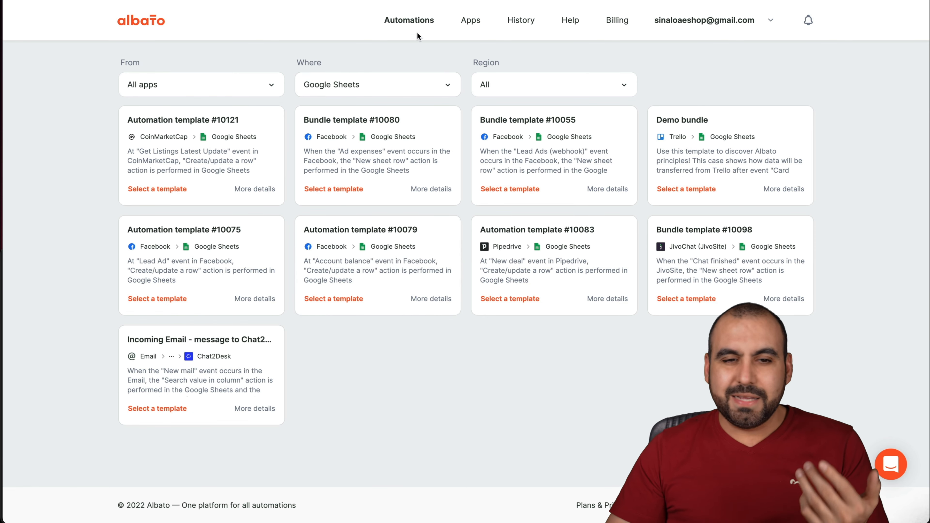
# Return to the automations overview, create a new automation and open the app choices for its trigger
pyautogui.click(140, 21)
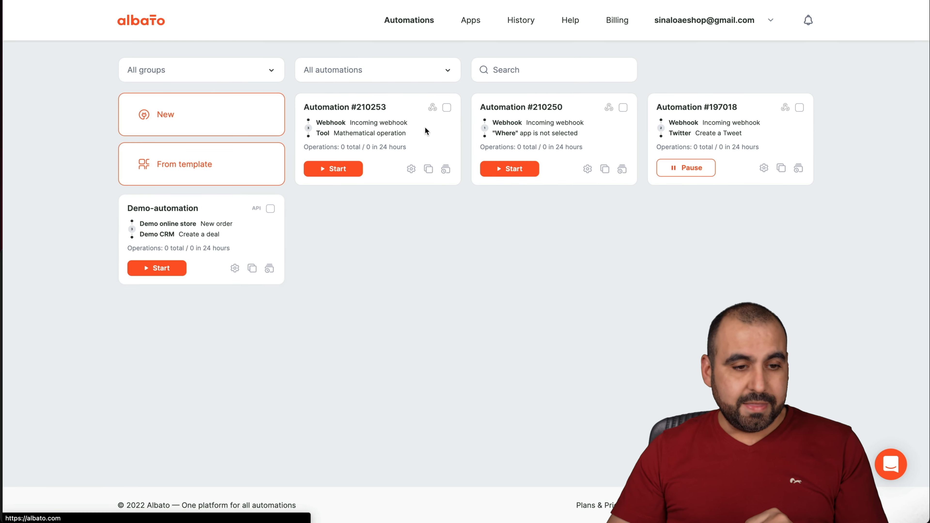
pyautogui.click(216, 118)
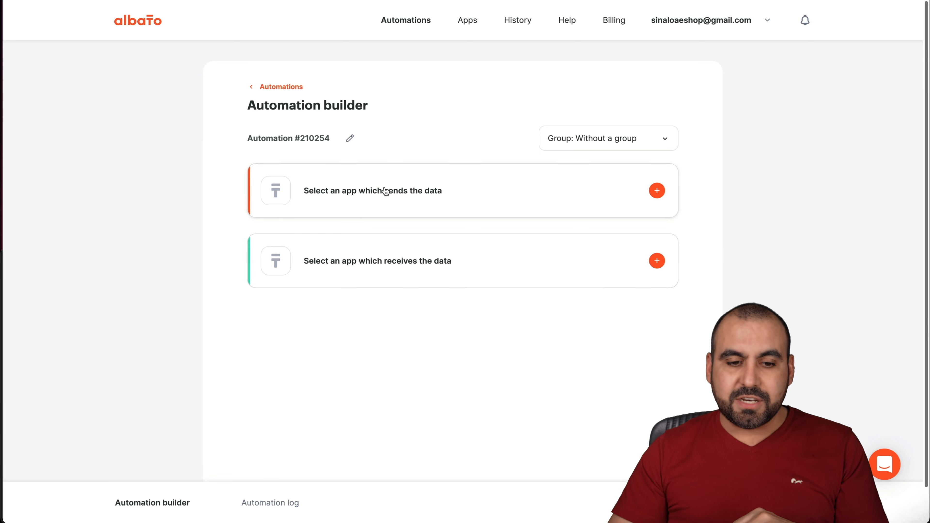
pyautogui.click(445, 200)
pyautogui.click(416, 242)
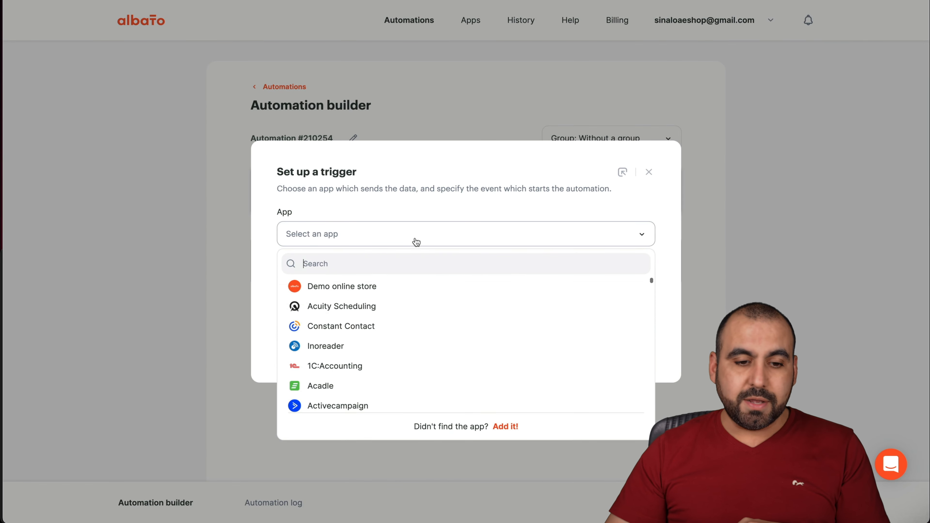
# Look through the available trigger apps and search them for Facebook, clearing the search term at the end
pyautogui.scroll(-20, 392, 321)
pyautogui.scroll(-20, 395, 322)
pyautogui.scroll(5, 395, 323)
pyautogui.scroll(15, 394, 323)
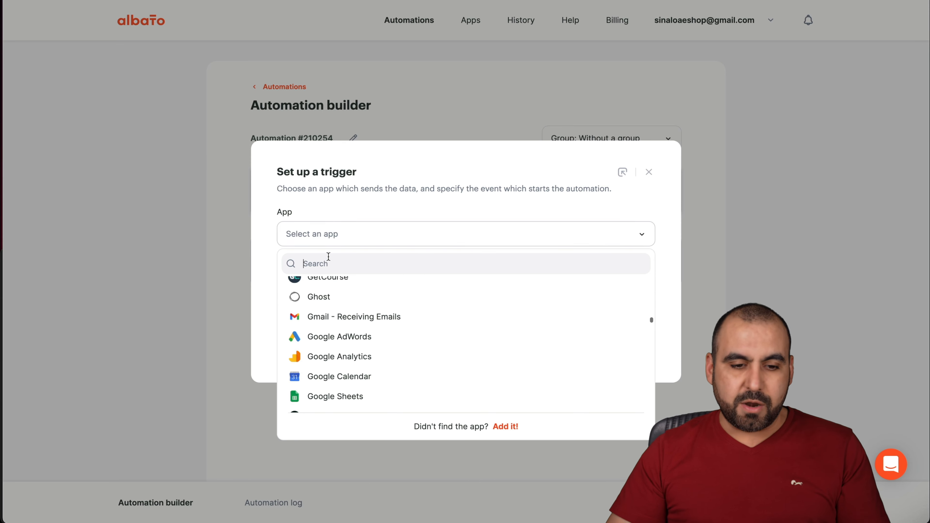
pyautogui.write('face')
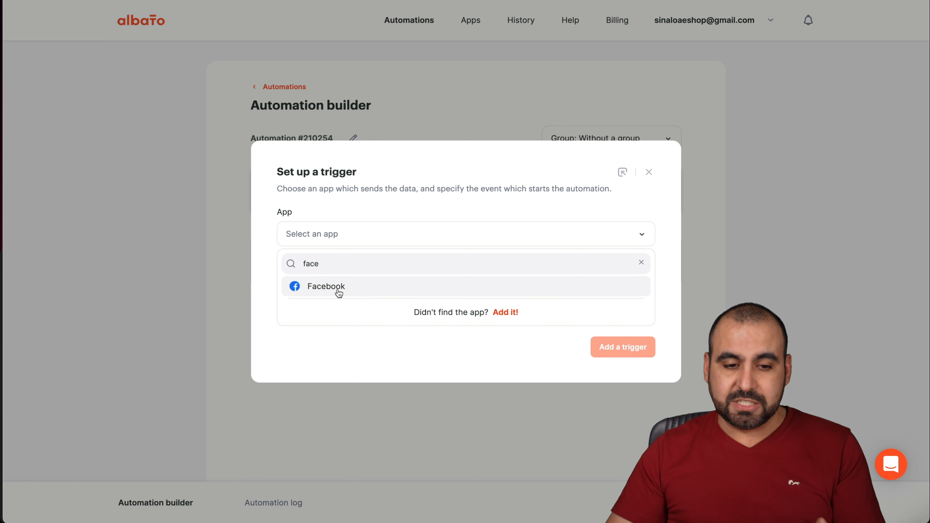
pyautogui.doubleClick(332, 268)
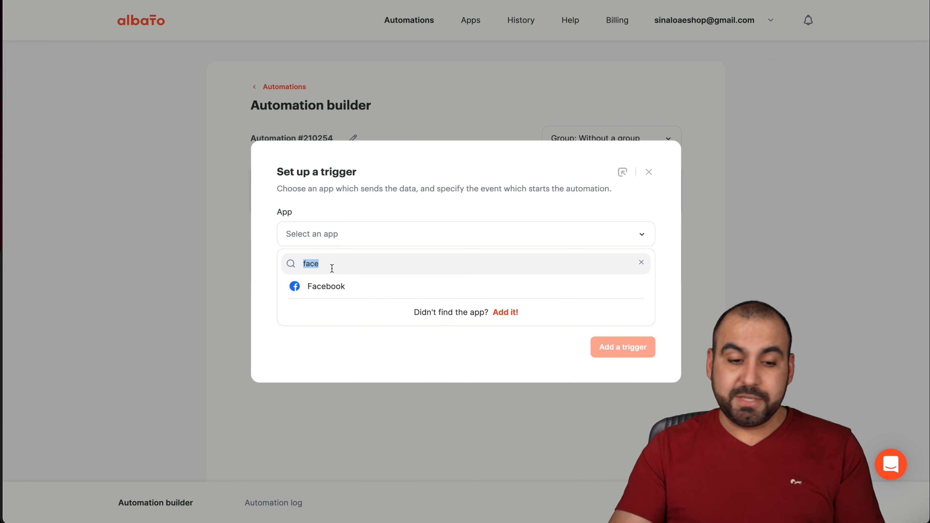
pyautogui.press('BackSpace')
# Add a Webhook trigger with the Incoming webhook event and the My Account Webhook connection
pyautogui.write('webh')
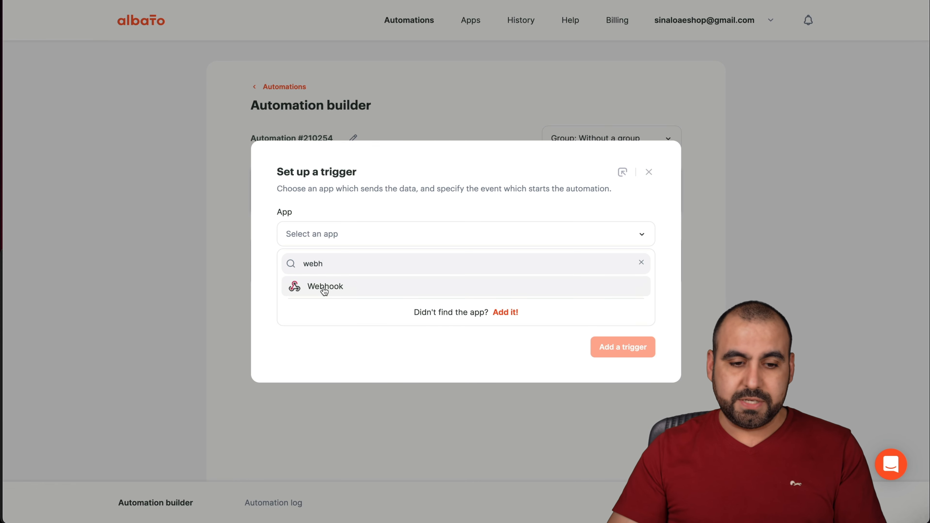
pyautogui.click(324, 291)
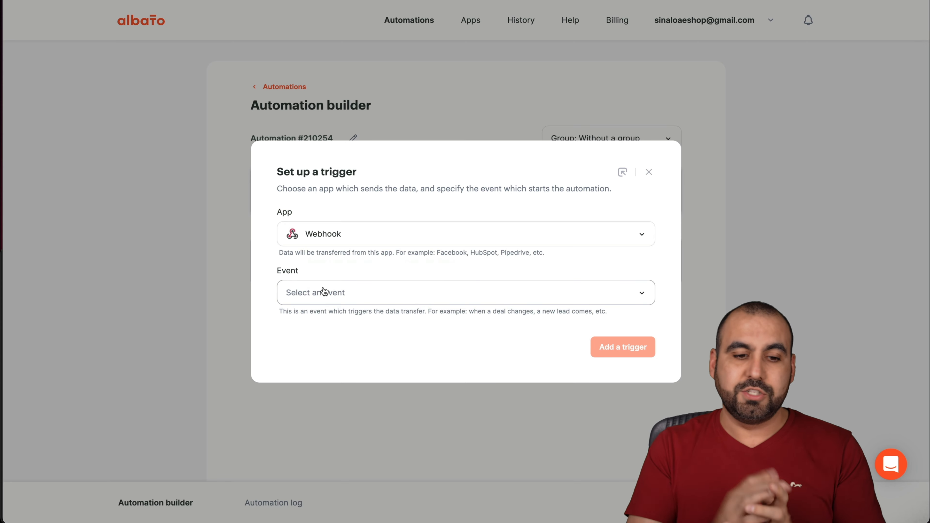
pyautogui.click(324, 291)
pyautogui.click(332, 344)
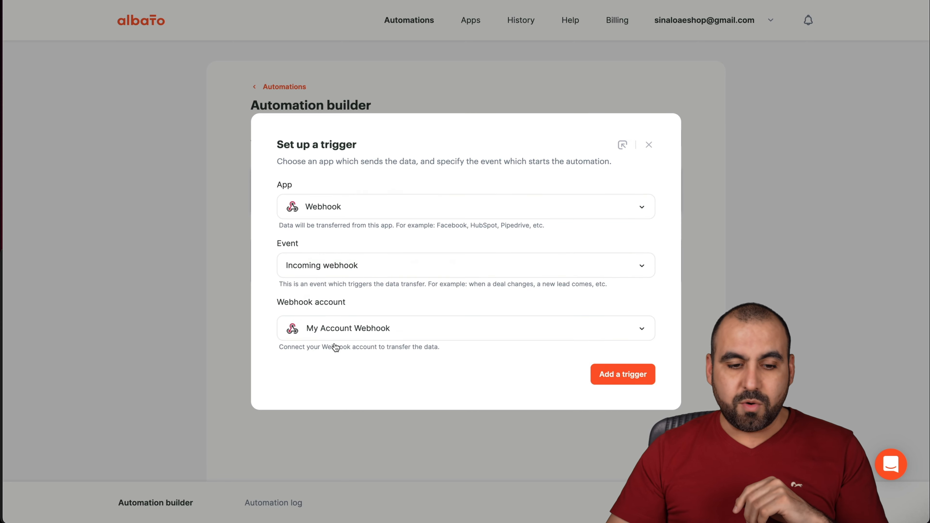
pyautogui.click(628, 377)
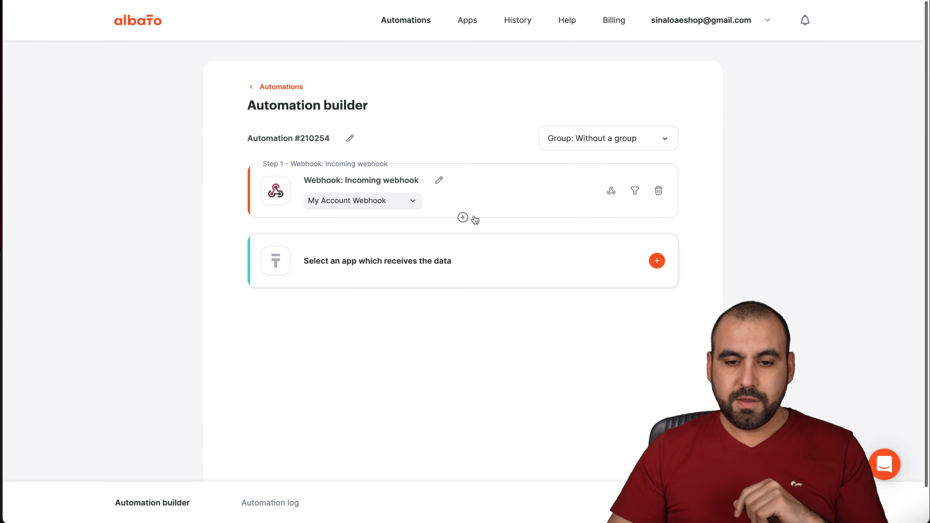
# Copy the generated URL from the trigger's webhook catcher and switch to Jotform
pyautogui.click(611, 191)
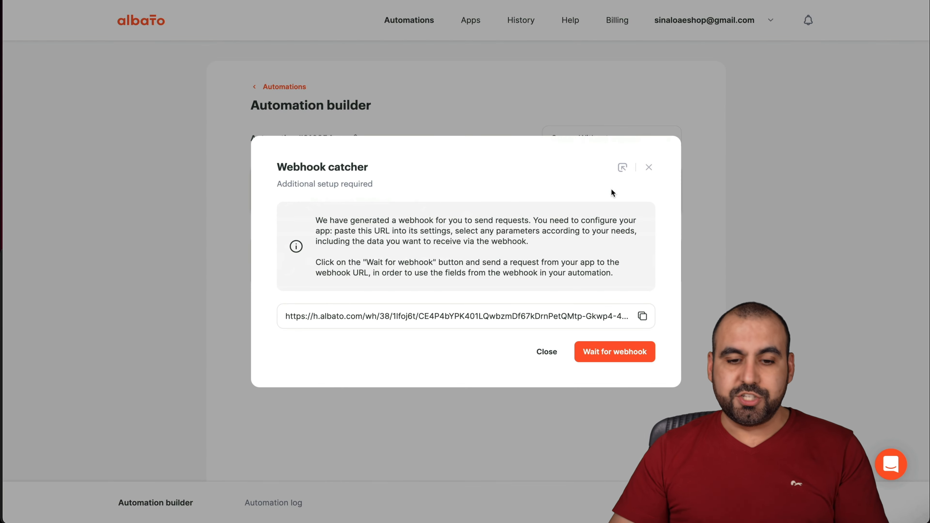
pyautogui.click(642, 316)
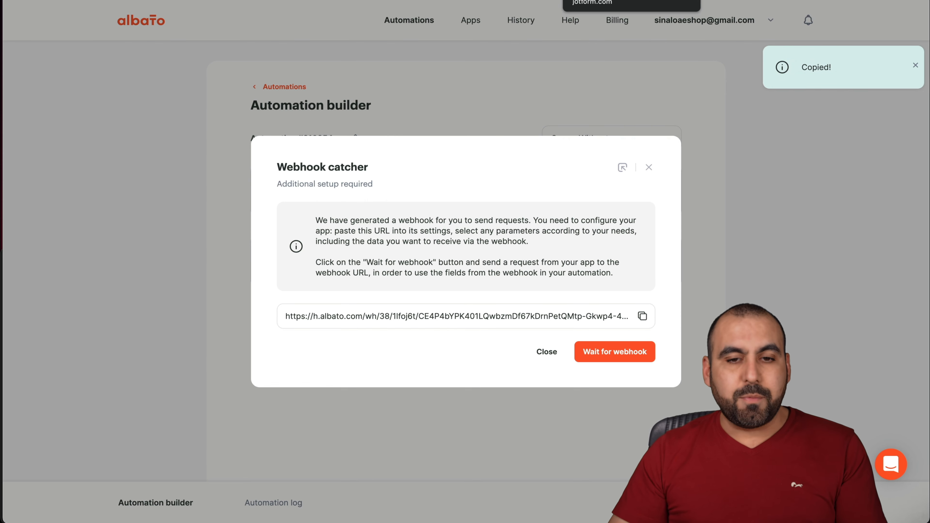
pyautogui.click(590, 1)
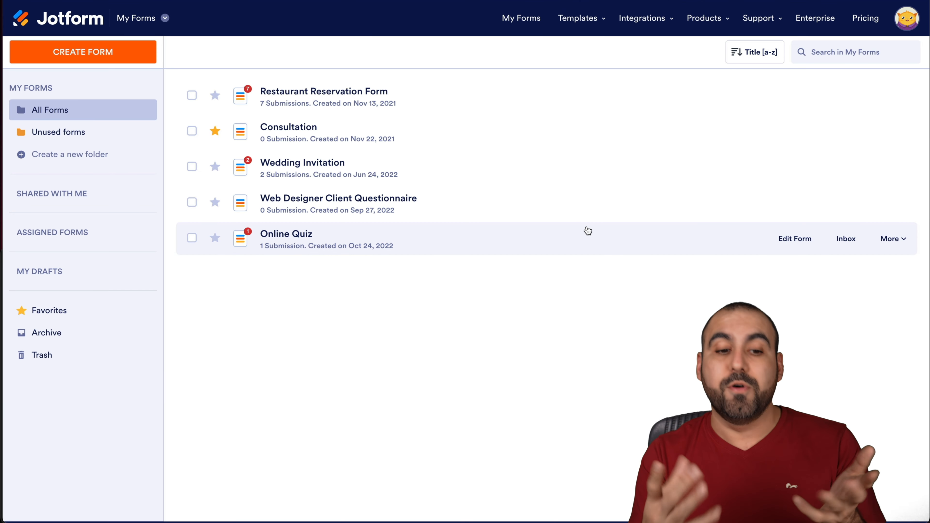
# Open the Consultation form for editing and go to its integration settings
pyautogui.click(802, 132)
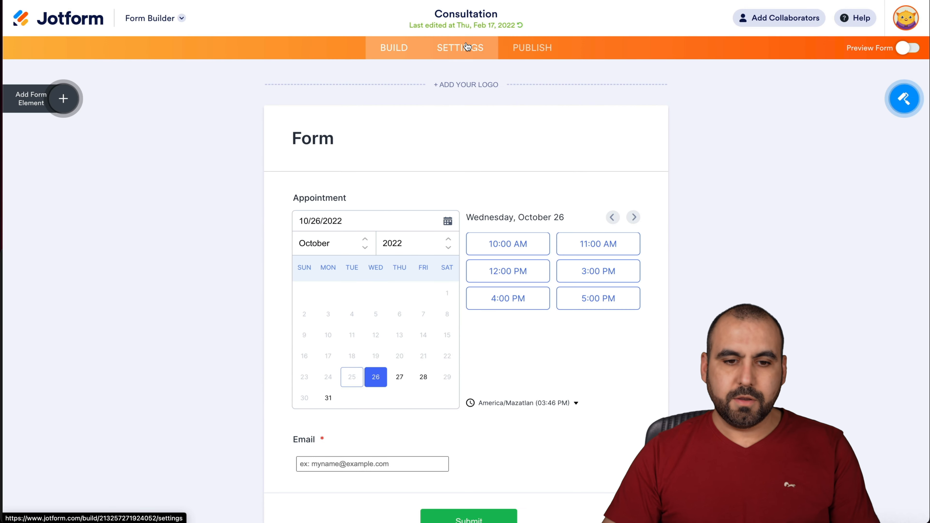
pyautogui.click(463, 45)
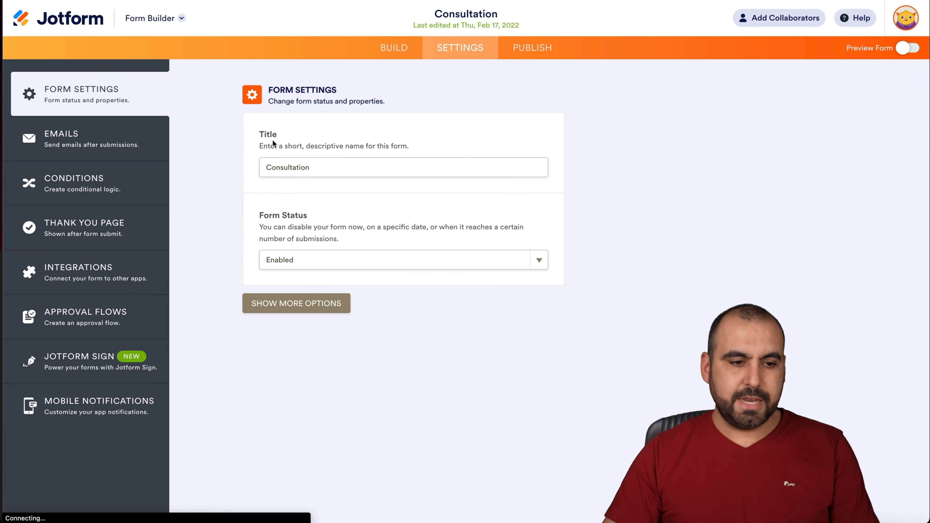
pyautogui.click(73, 273)
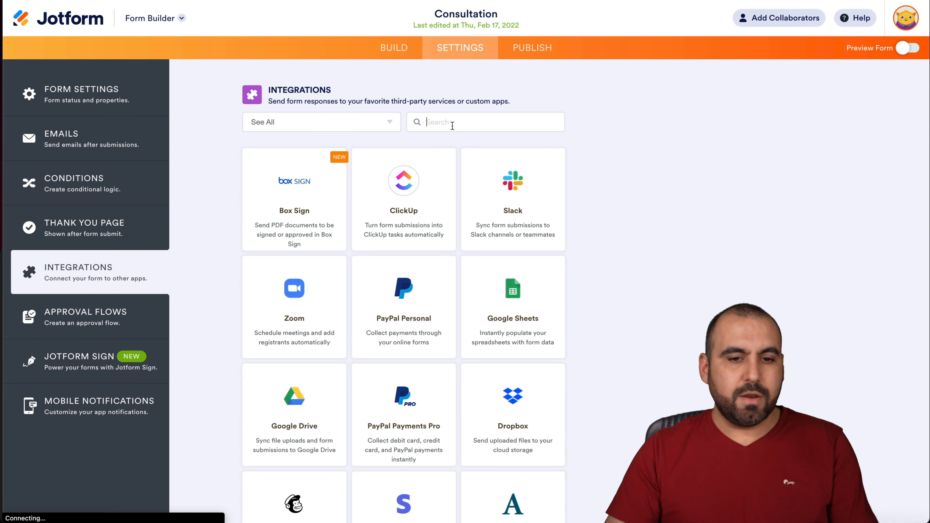
# Find the WebHooks integration, paste the copied webhook URL into it and complete the integration
pyautogui.write('webho')
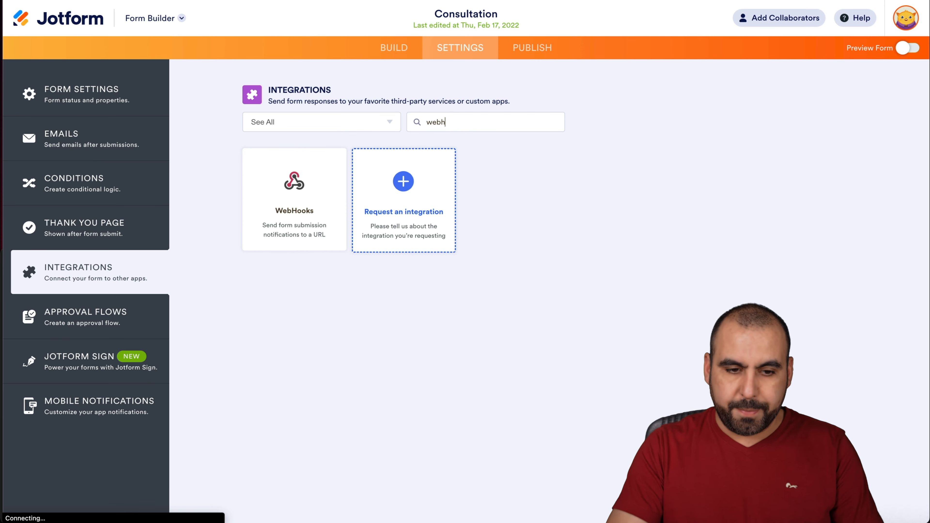
pyautogui.click(337, 198)
pyautogui.tripleClick(347, 235)
pyautogui.hotkey('ctrl', 'v')
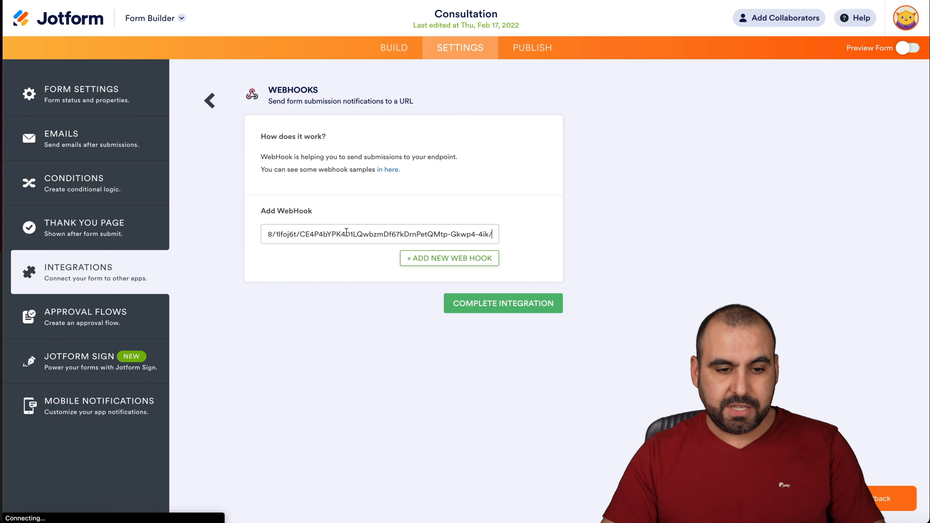
pyautogui.click(504, 304)
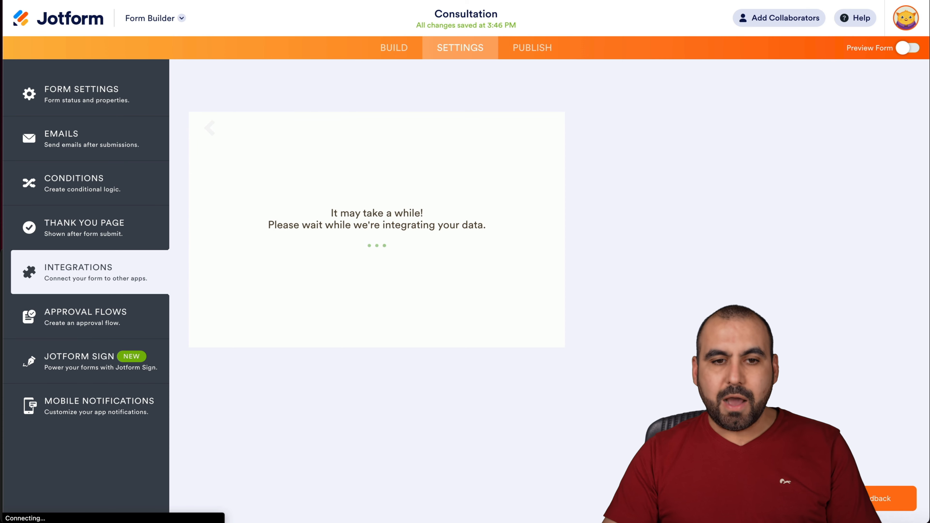
# Set Albato's webhook catcher to wait for data, and return to Jotform to finish the WebHooks setup
pyautogui.hotkey('ctrl', 'shift', 'Tab')
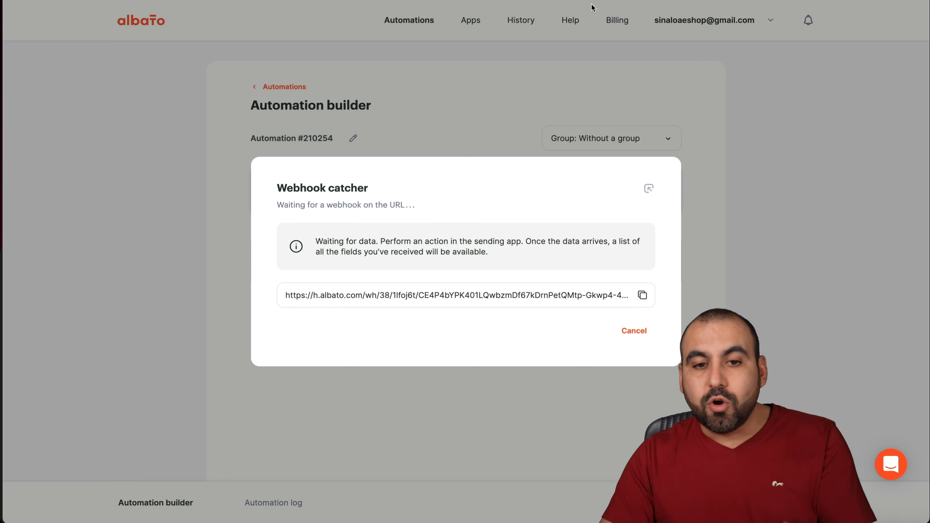
pyautogui.hotkey('ctrl', 'Tab')
pyautogui.click(544, 293)
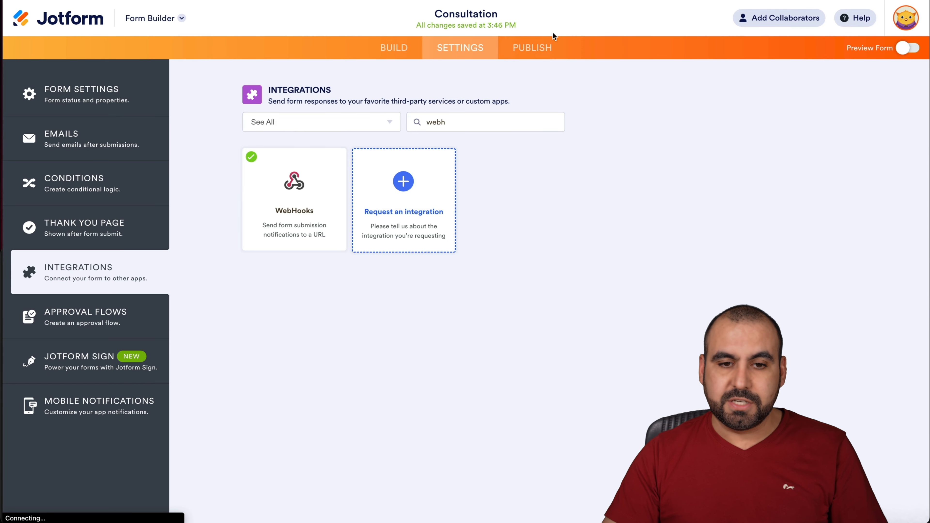
# Open the published Consultation form and submit it with a 4:00 PM appointment on October 27, 2022 and the contact's e-mail
pyautogui.click(538, 45)
pyautogui.click(492, 182)
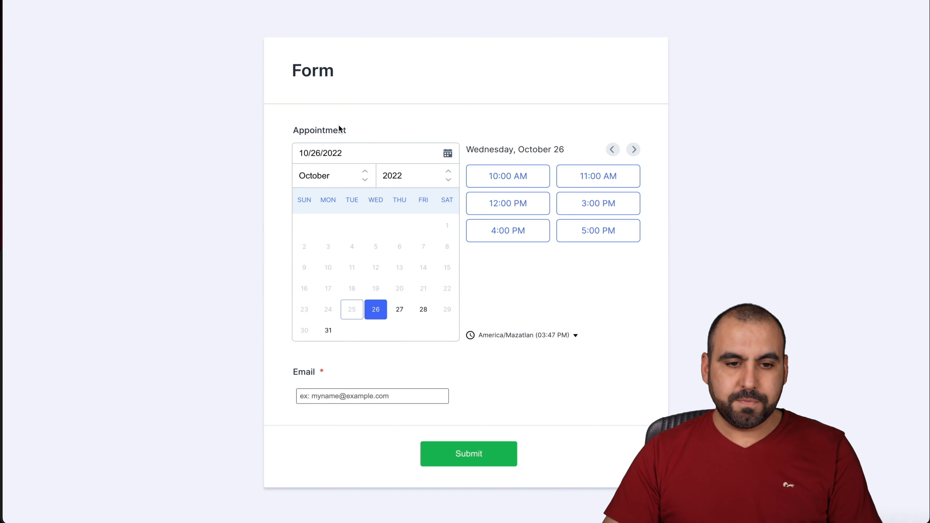
pyautogui.click(399, 309)
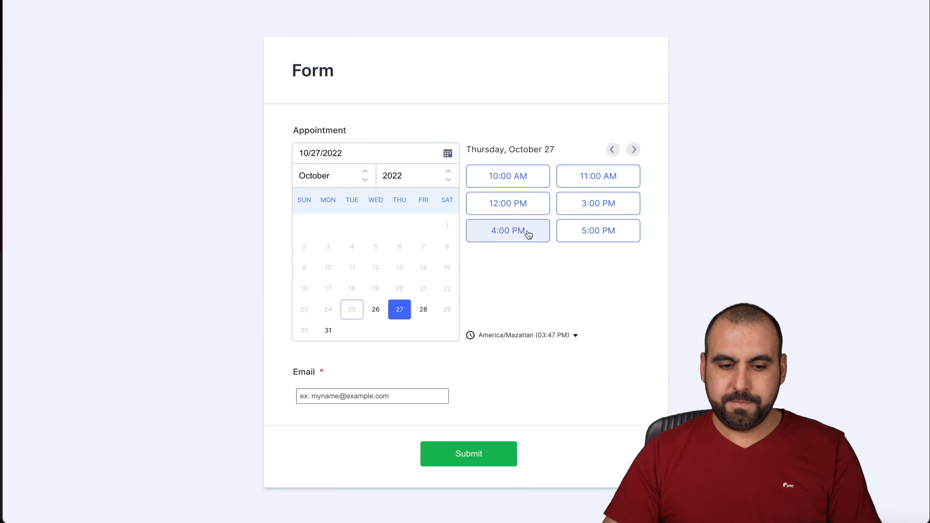
pyautogui.click(508, 230)
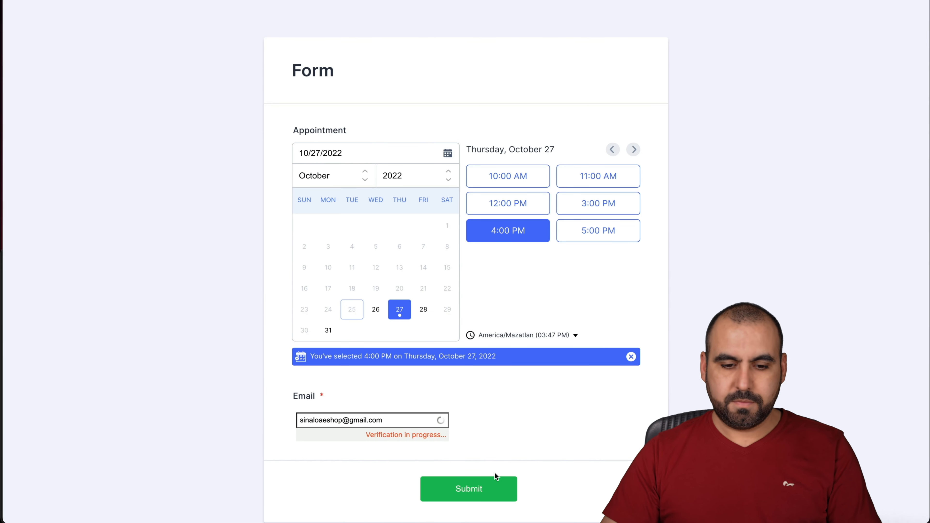
pyautogui.click(468, 453)
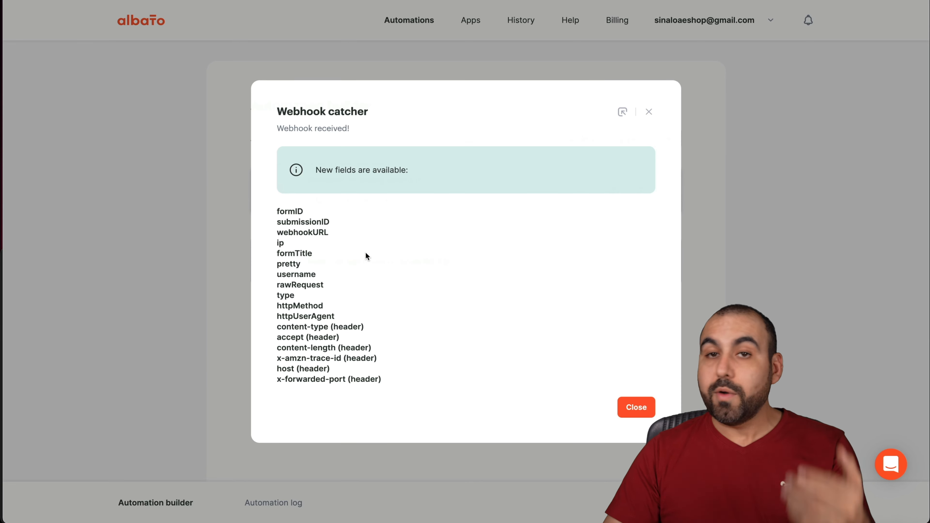
# Review the new fields received by Albato's webhook catcher and close it
pyautogui.moveTo(282, 210); pyautogui.dragTo(395, 374)
pyautogui.click(395, 373)
pyautogui.click(651, 412)
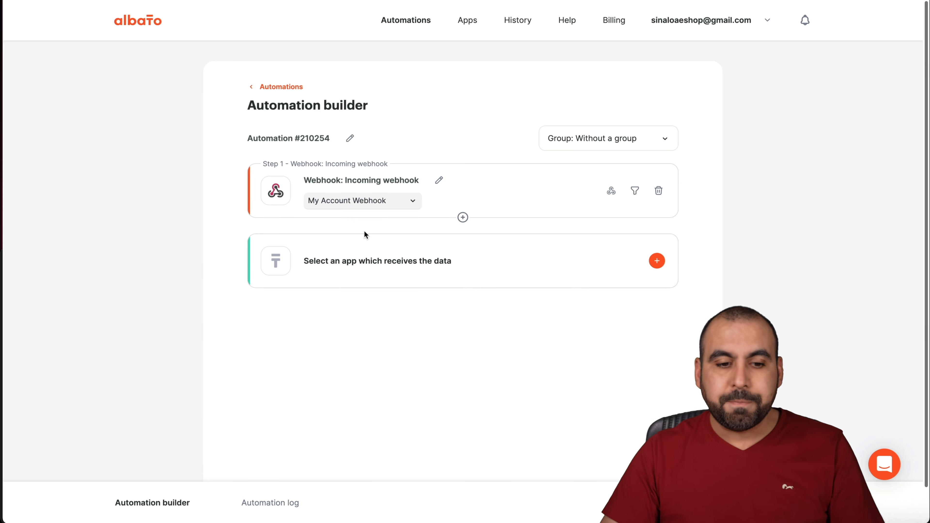
# Start an action after the incoming webhook with Google Sheets as the app and Create/update a row as the action
pyautogui.click(463, 218)
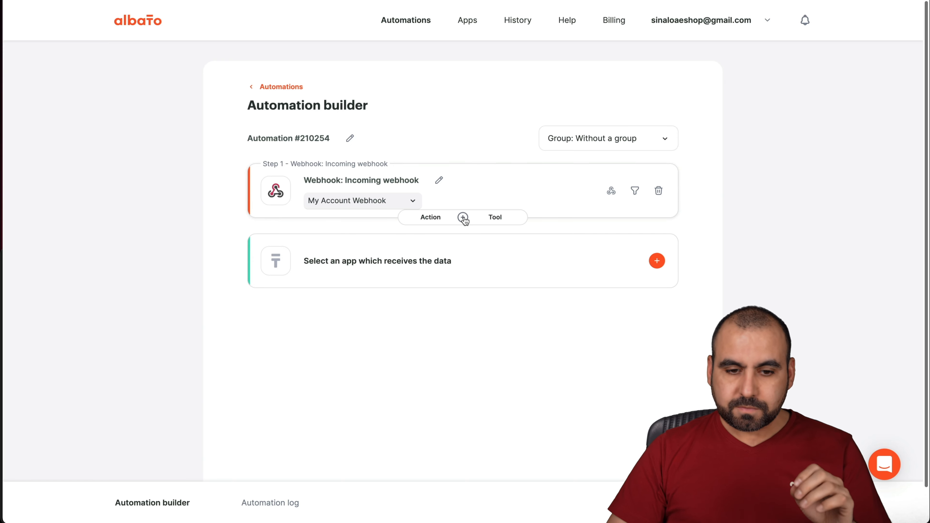
pyautogui.click(429, 218)
pyautogui.click(357, 236)
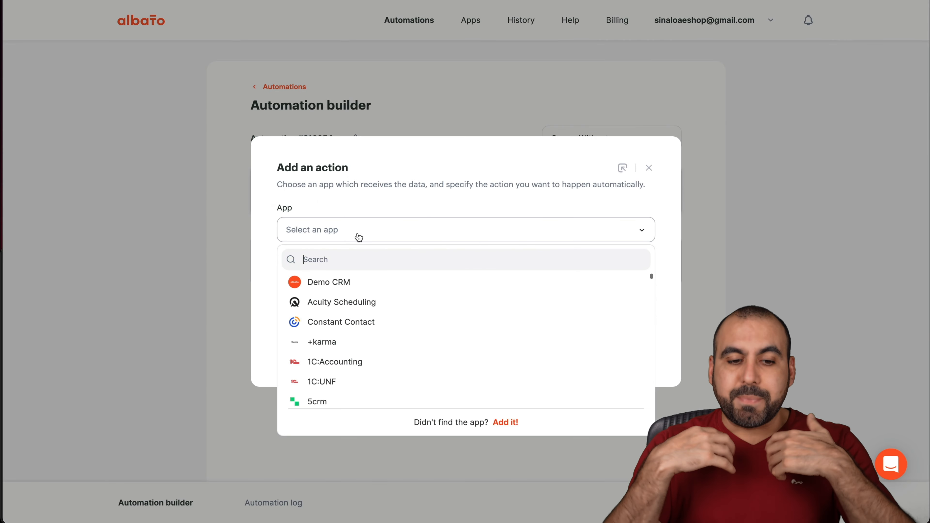
pyautogui.write('google')
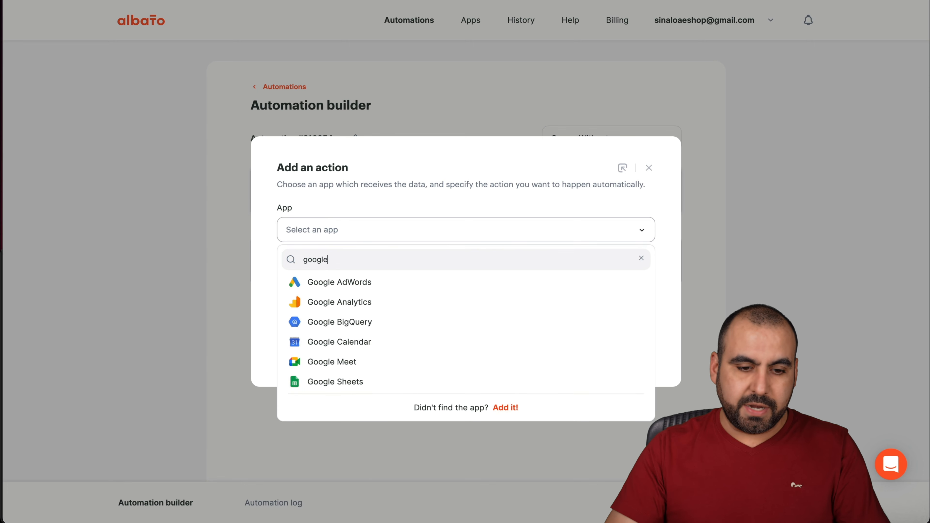
pyautogui.click(361, 382)
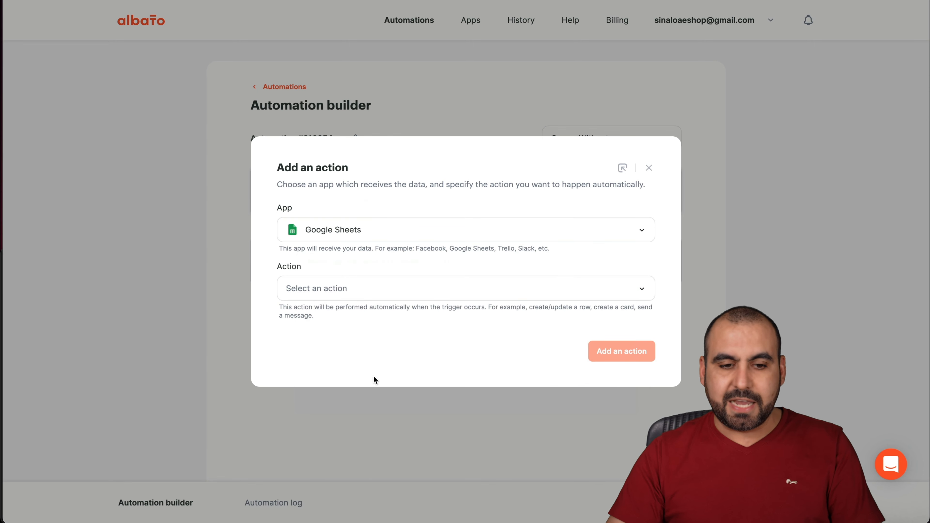
pyautogui.click(413, 296)
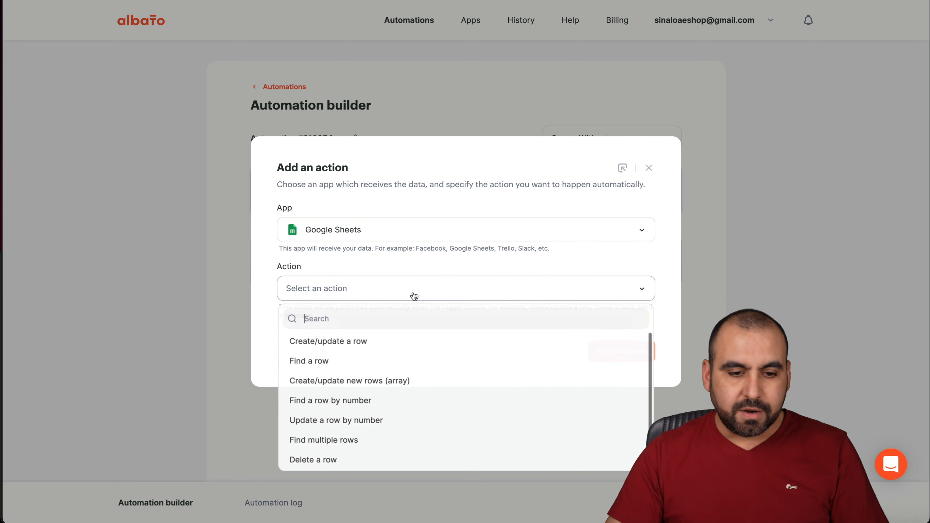
pyautogui.click(385, 347)
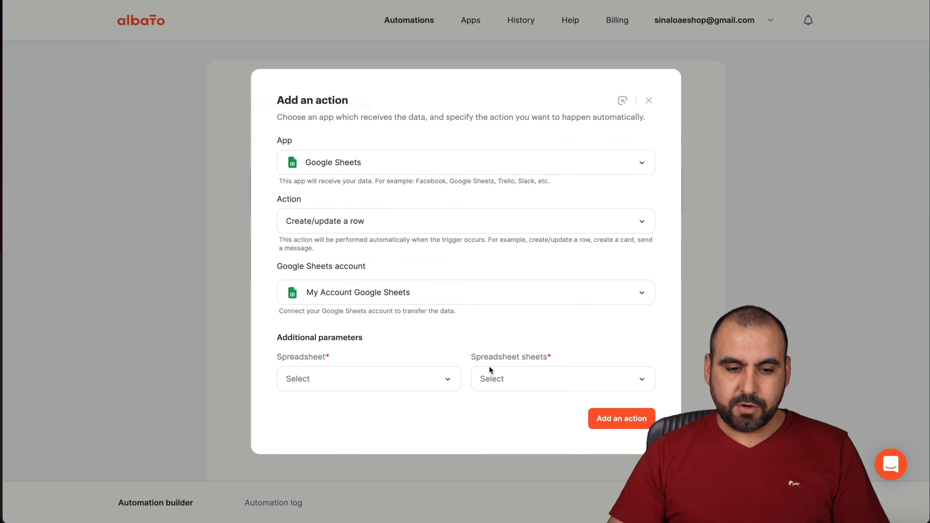
# Choose the ALBATO spreadsheet and its Hoja 1 sheet, and add the action
pyautogui.click(411, 384)
pyautogui.click(366, 432)
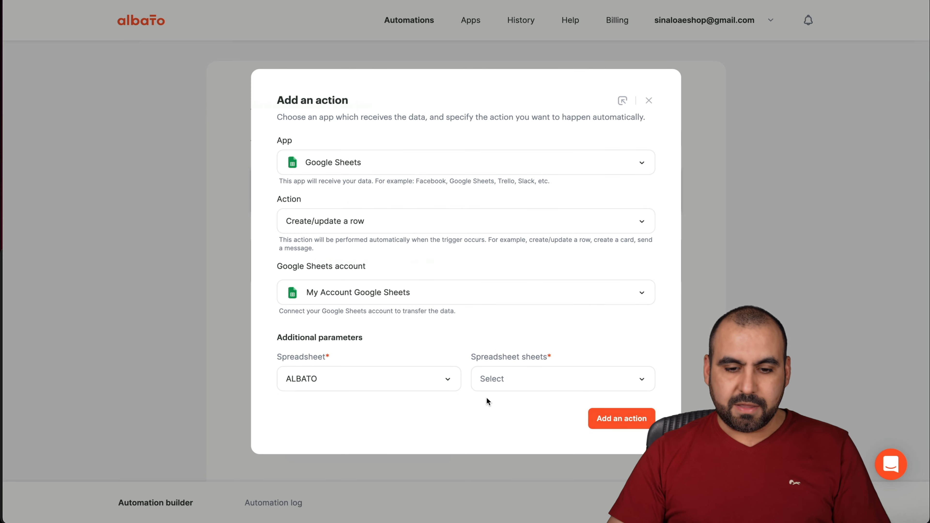
pyautogui.click(503, 386)
pyautogui.click(525, 435)
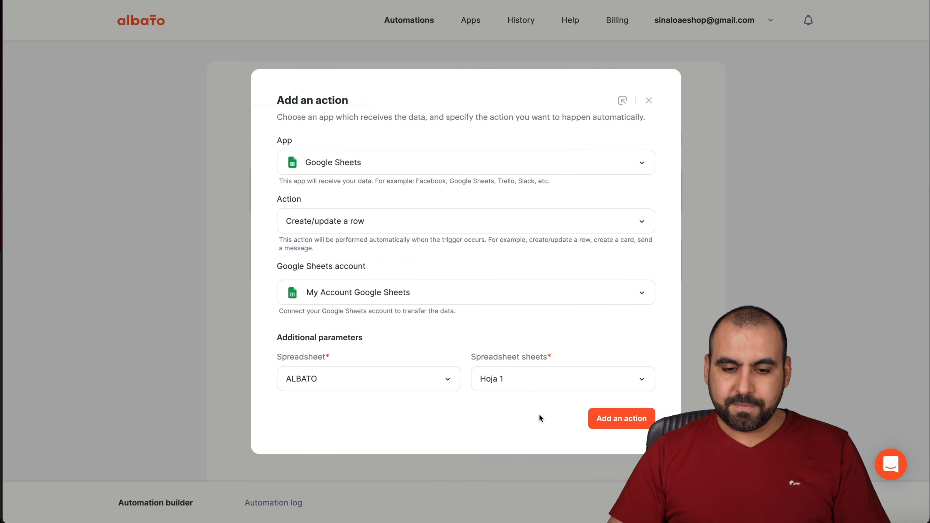
pyautogui.click(622, 423)
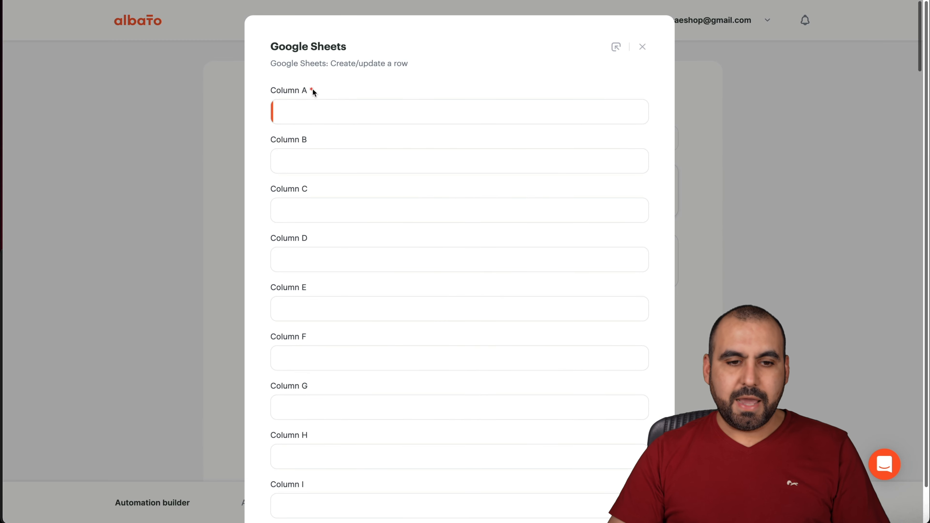
# Map Column A to the webhook's submissionID field and Column B to its username field
pyautogui.click(339, 118)
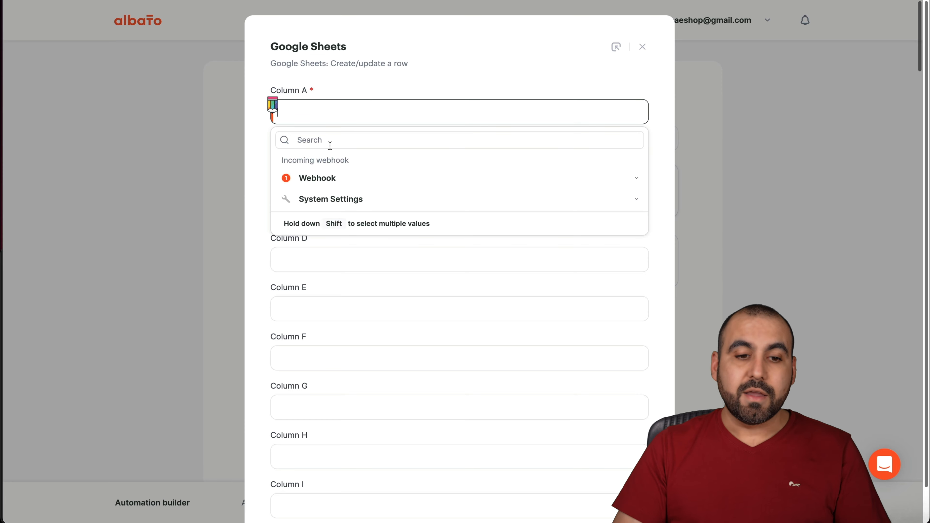
pyautogui.click(348, 179)
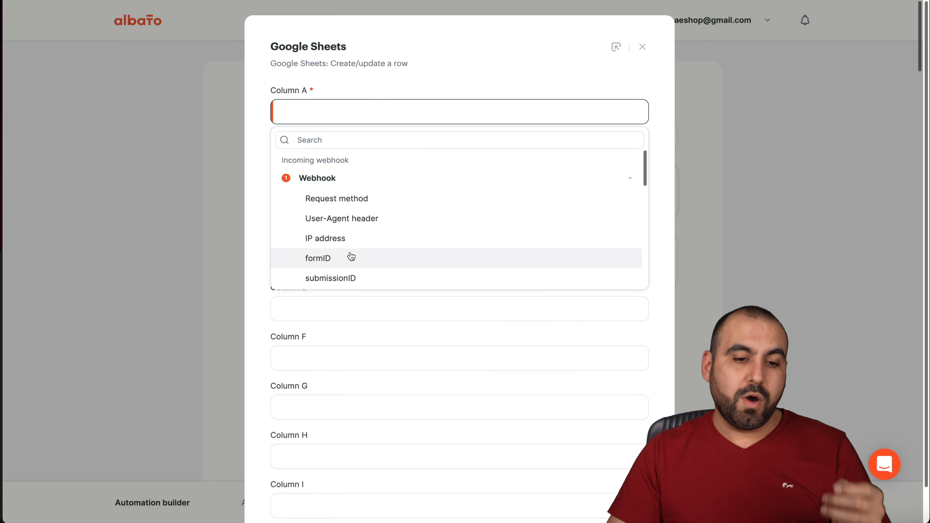
pyautogui.click(350, 278)
pyautogui.click(340, 170)
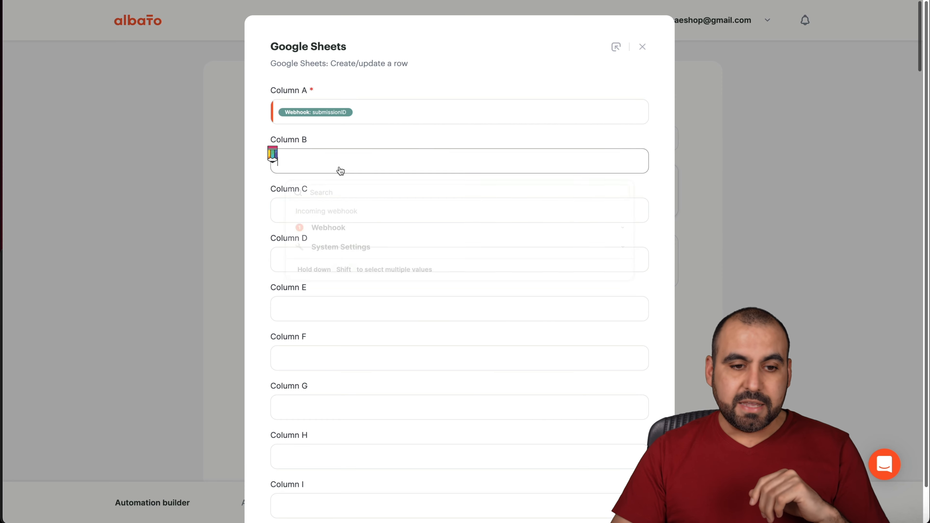
pyautogui.click(348, 237)
pyautogui.scroll(-5, 375, 273)
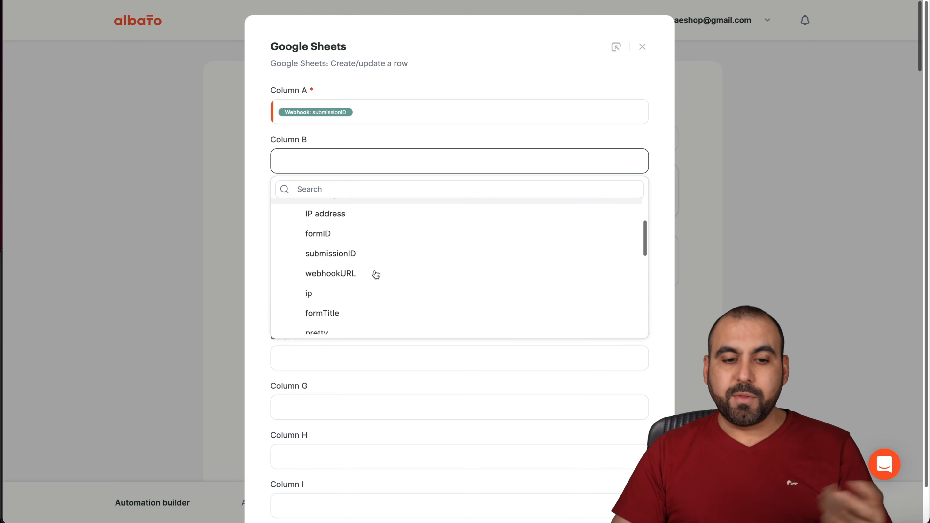
pyautogui.scroll(-1, 371, 274)
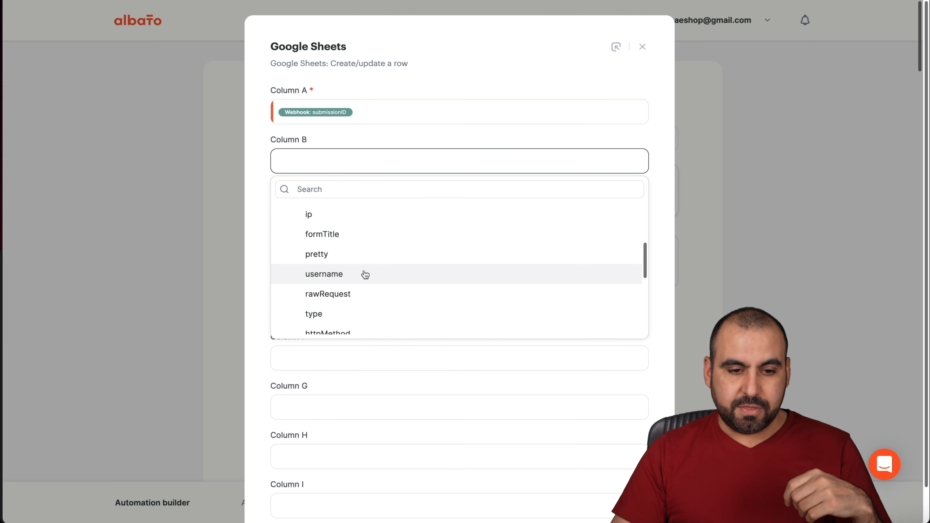
pyautogui.click(365, 275)
# Map Column C to the webhook's type field
pyautogui.click(332, 209)
pyautogui.click(339, 279)
pyautogui.scroll(-5, 371, 332)
pyautogui.click(369, 330)
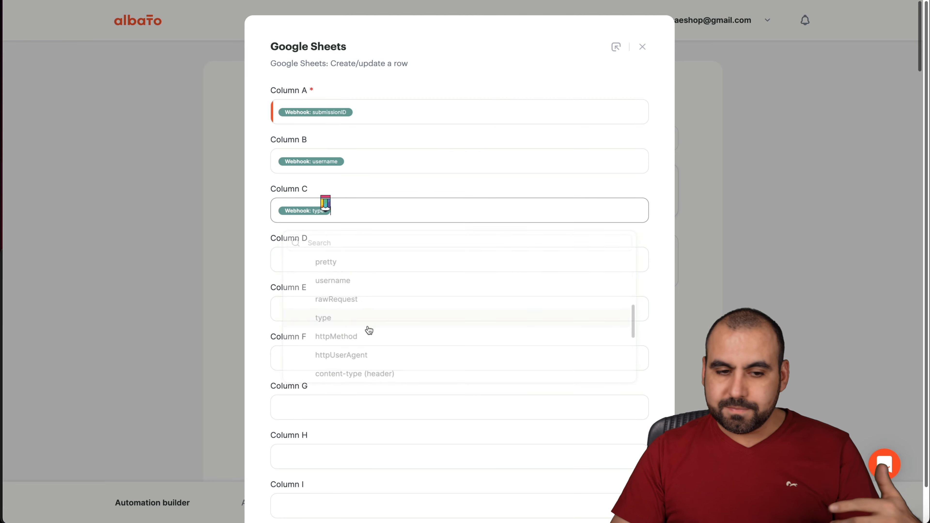
# Save the column mapping and the duplicate search setting "Do not check for duplicates, always create a record"
pyautogui.scroll(-20, 460, 331)
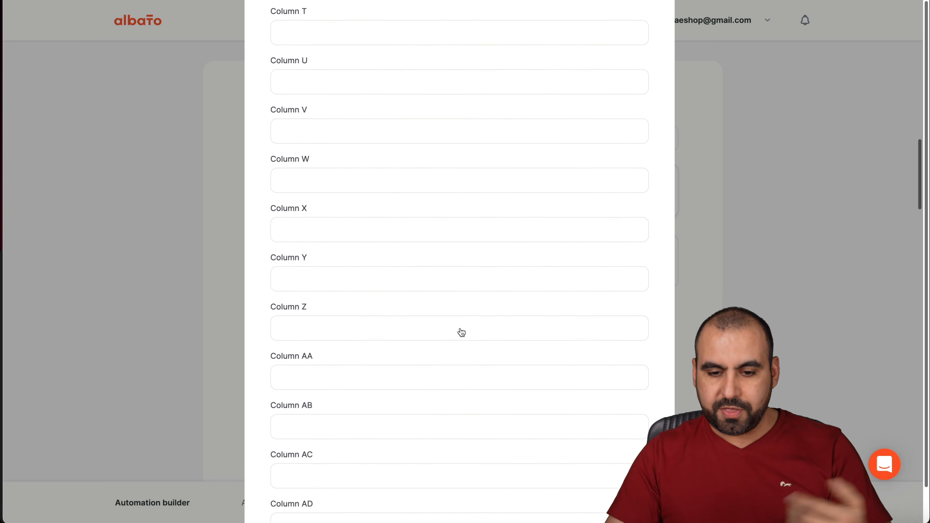
pyautogui.scroll(-20, 461, 332)
pyautogui.click(630, 472)
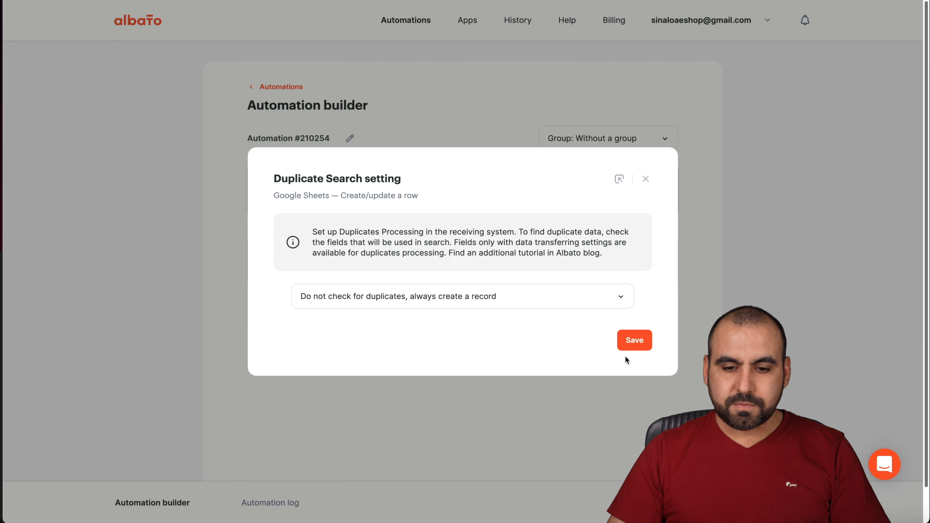
pyautogui.click(635, 345)
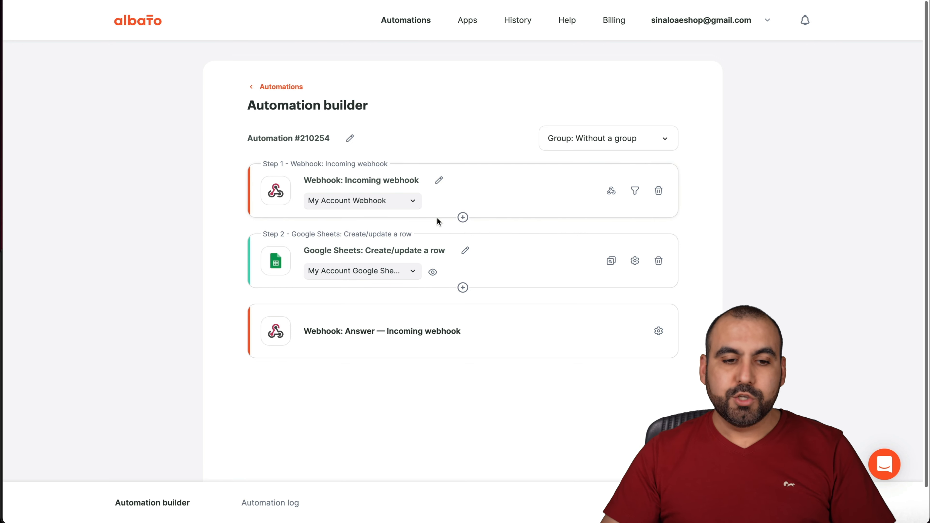
# Browse the available tools and start a Router between the incoming webhook and the Google Sheets step
pyautogui.click(466, 221)
pyautogui.click(496, 217)
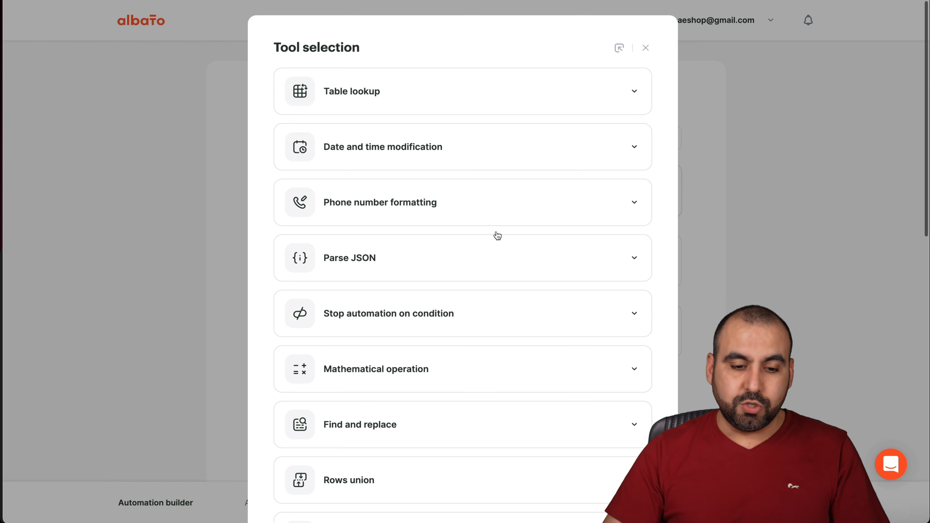
pyautogui.scroll(-4, 485, 289)
pyautogui.scroll(4, 483, 291)
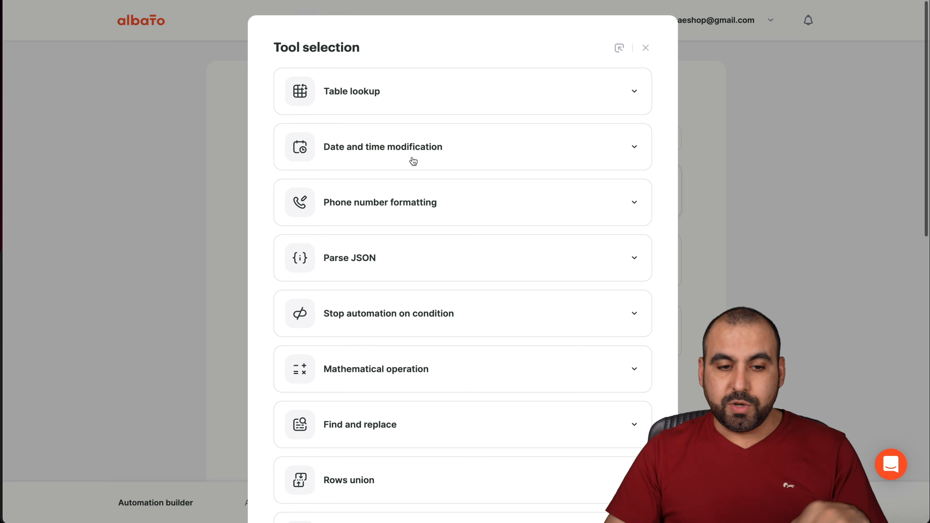
pyautogui.scroll(-5, 428, 215)
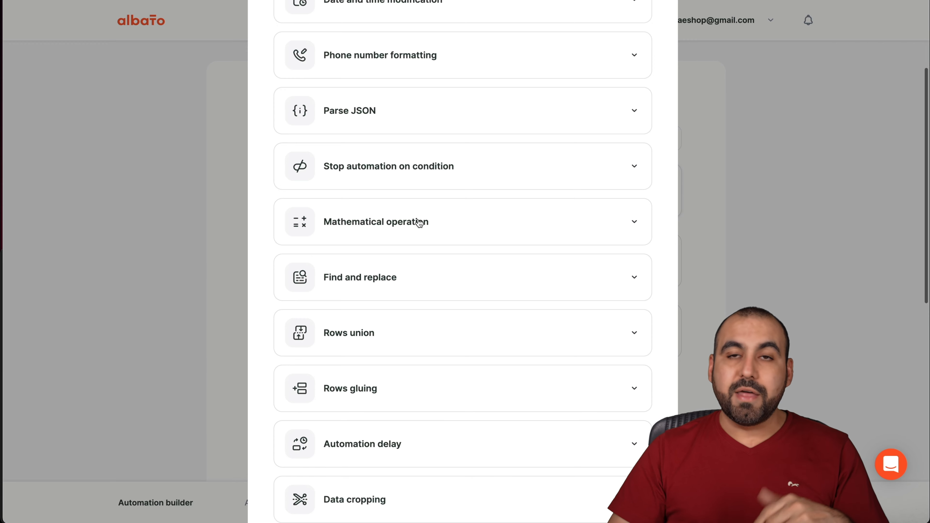
pyautogui.scroll(-4, 443, 223)
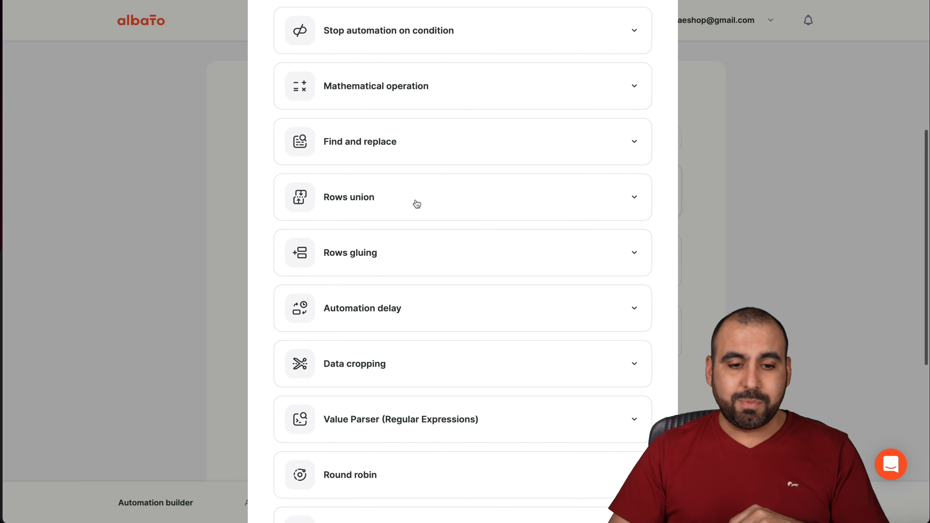
pyautogui.scroll(-3, 383, 290)
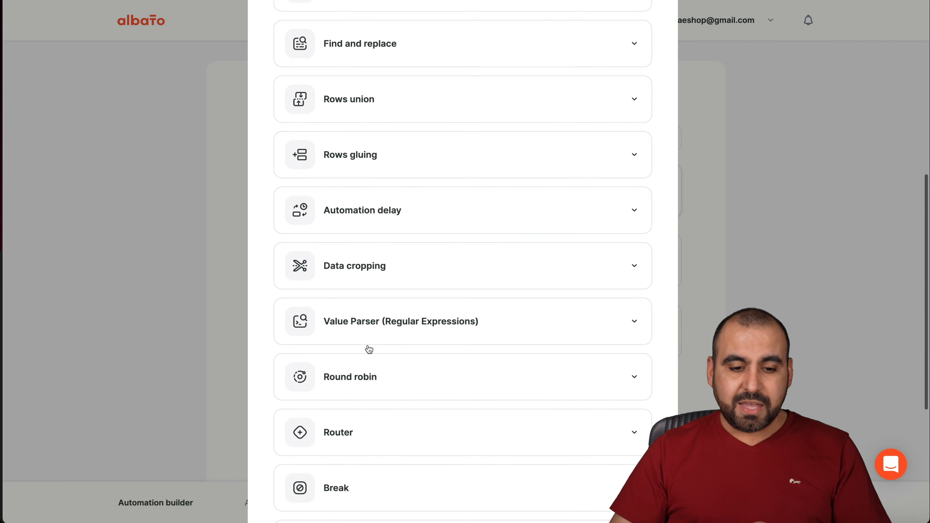
pyautogui.scroll(-3, 419, 342)
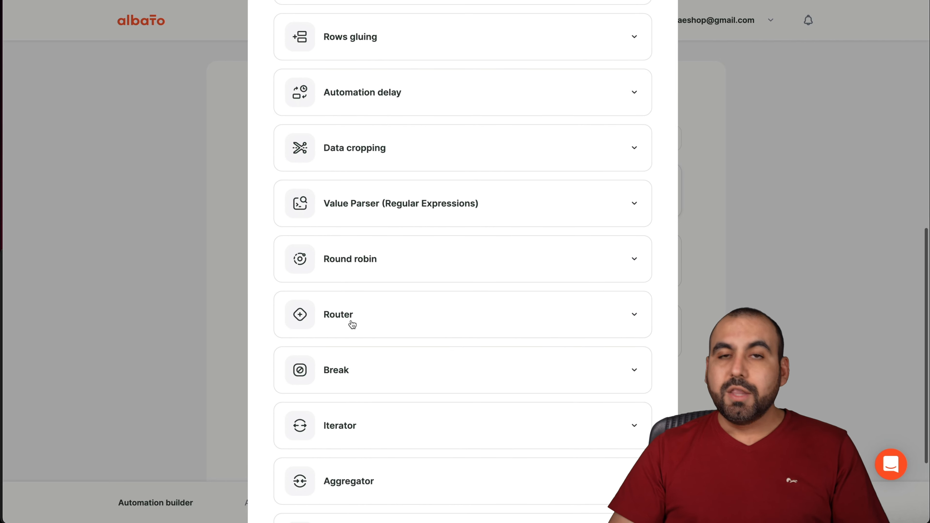
pyautogui.click(404, 322)
pyautogui.click(360, 391)
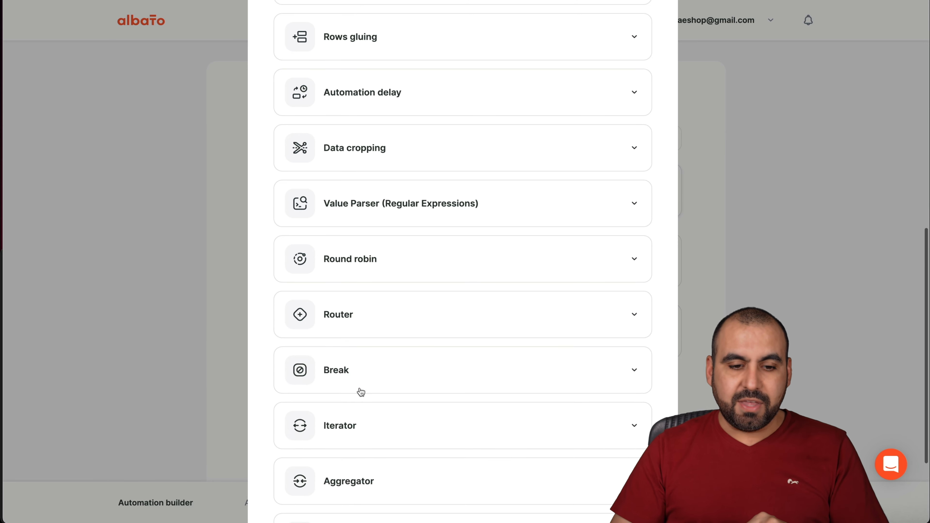
pyautogui.click(371, 336)
pyautogui.click(354, 396)
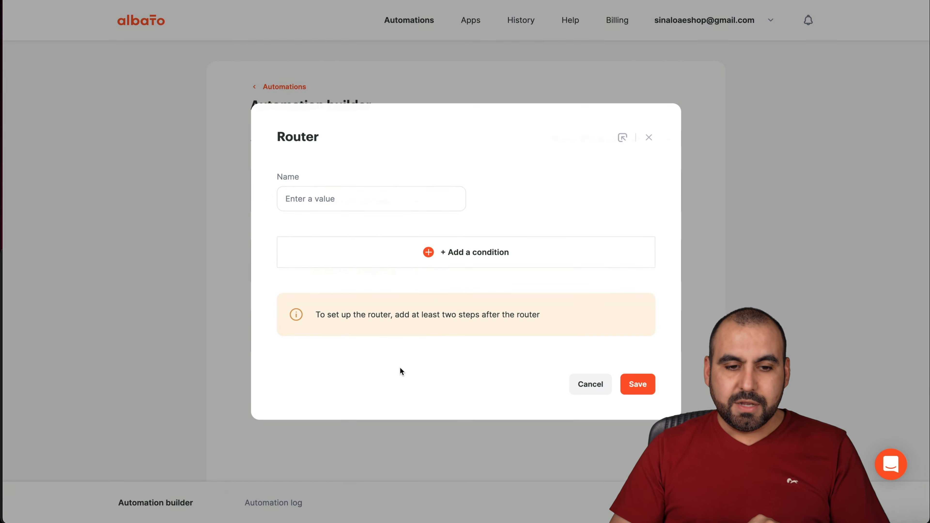
# Name the router "test" and add a condition to it
pyautogui.click(329, 202)
pyautogui.write('test')
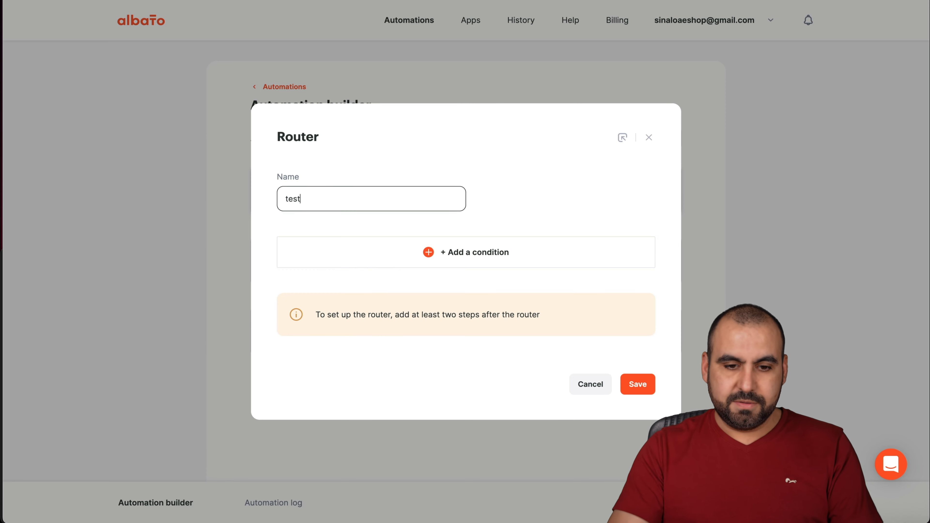
pyautogui.click(454, 258)
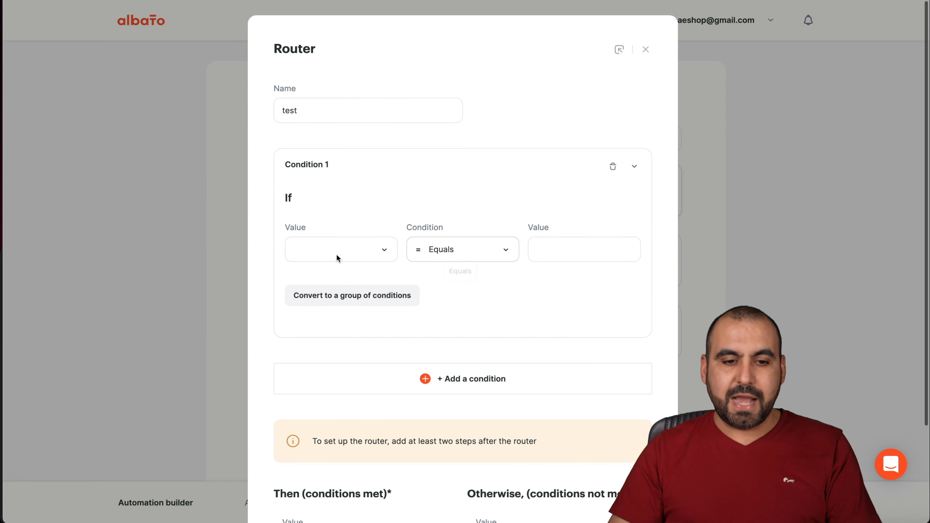
# Set Condition 1 of the router to "Incoming webhook: Request method" Equals "rdghtfyg"
pyautogui.click(350, 260)
pyautogui.scroll(-2, 342, 366)
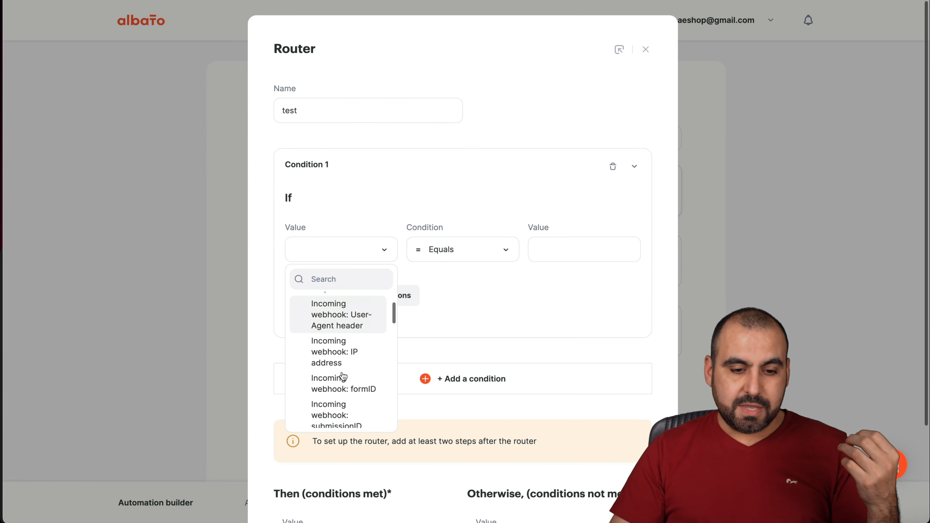
pyautogui.scroll(-1, 342, 376)
pyautogui.scroll(4, 318, 370)
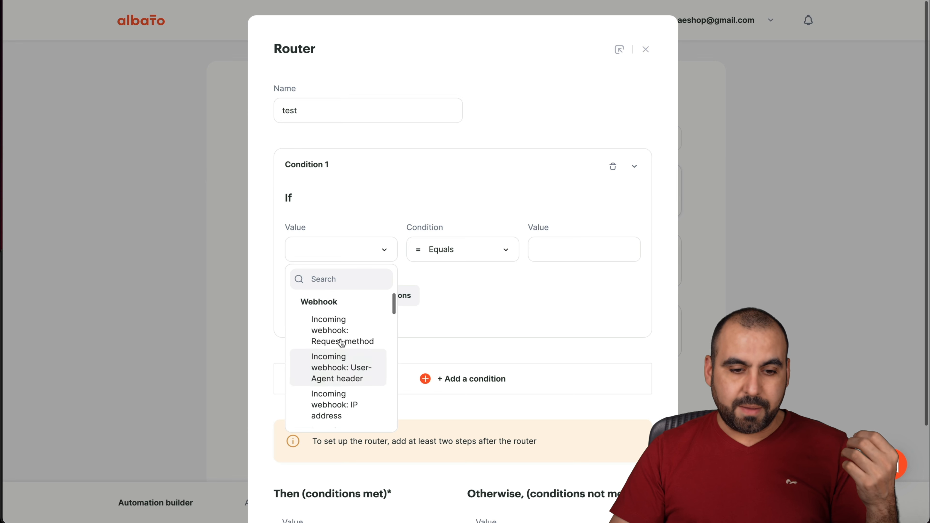
pyautogui.click(361, 329)
pyautogui.click(471, 257)
pyautogui.click(568, 248)
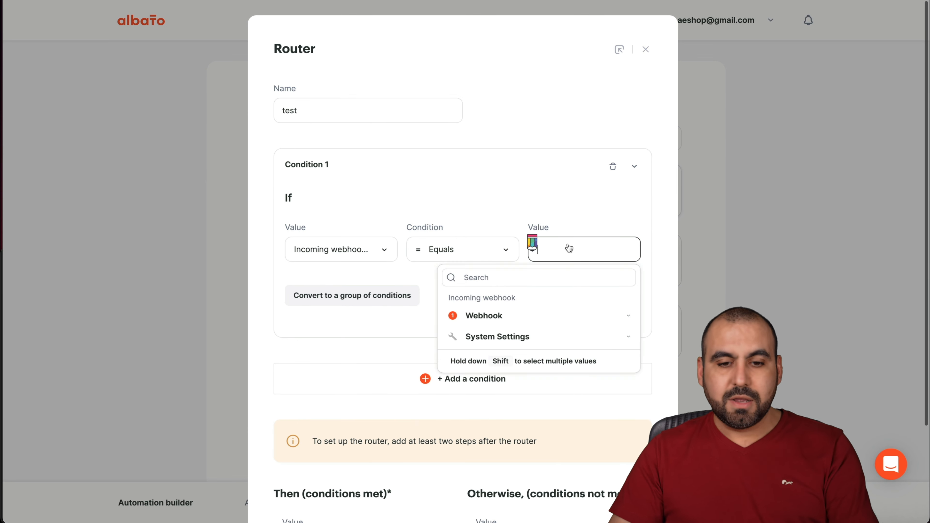
pyautogui.write('rdghtfyg')
pyautogui.click(608, 214)
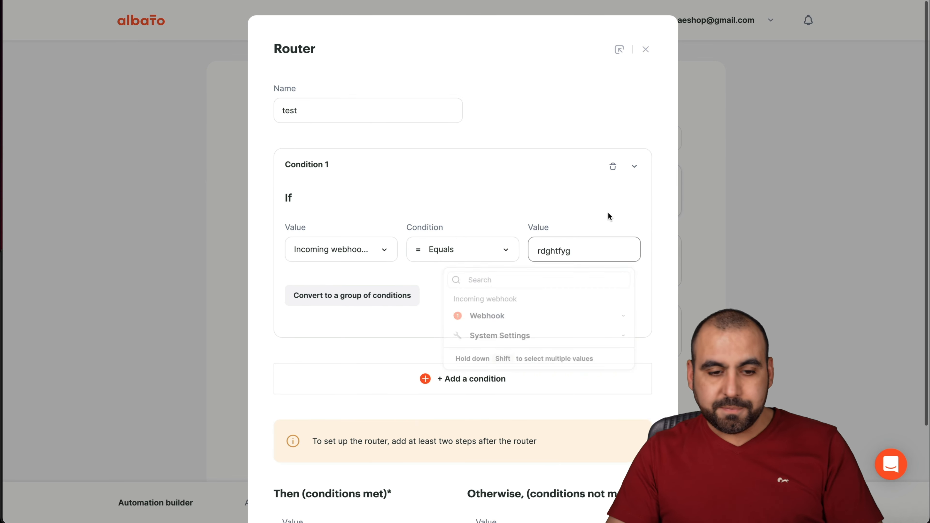
# Add a second router condition, review the Then and Otherwise step choices, and cancel the router setup
pyautogui.click(454, 381)
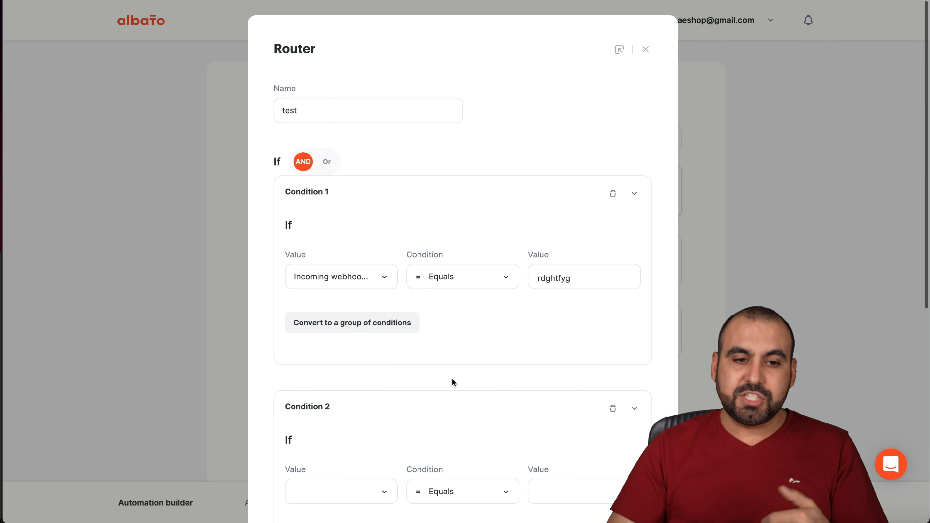
pyautogui.scroll(-10, 451, 378)
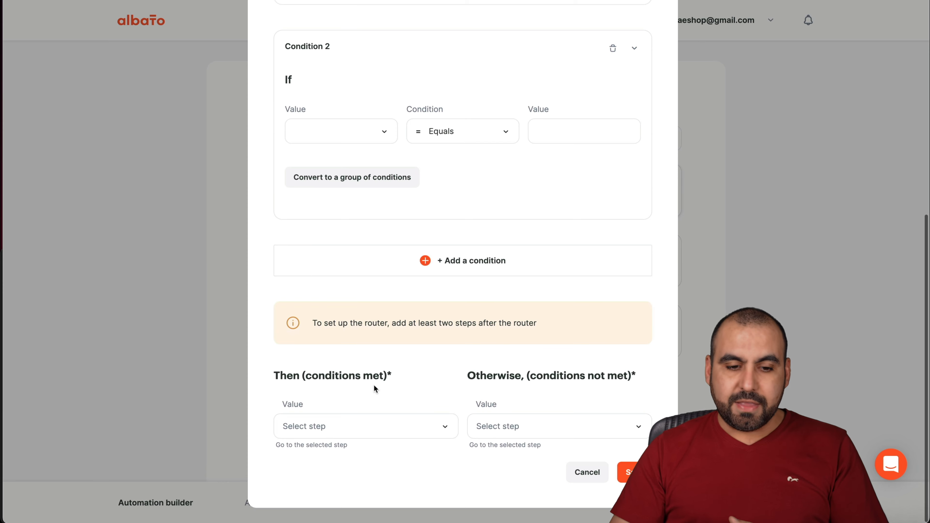
pyautogui.click(586, 472)
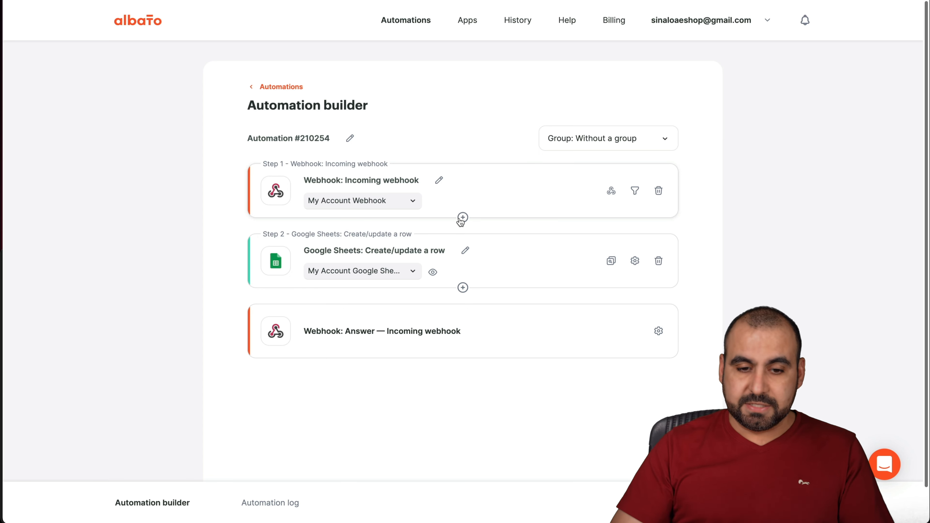
# Examine the list of apps offered for a new action after the Google Sheets step, without adding one
pyautogui.click(463, 287)
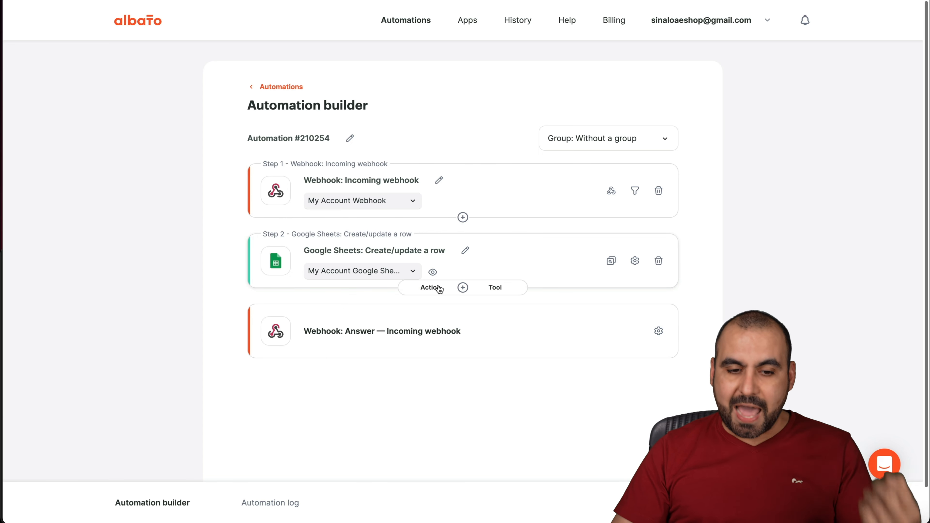
pyautogui.click(439, 288)
pyautogui.click(411, 234)
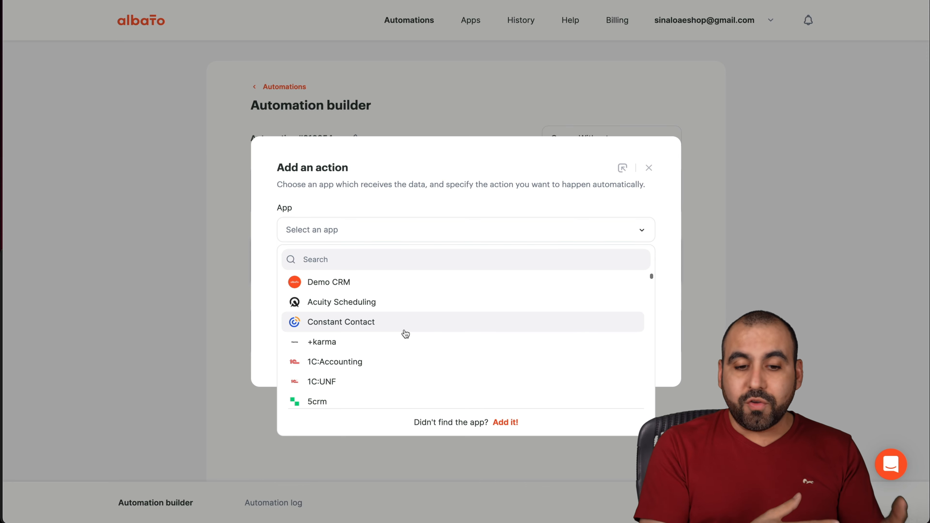
pyautogui.click(649, 170)
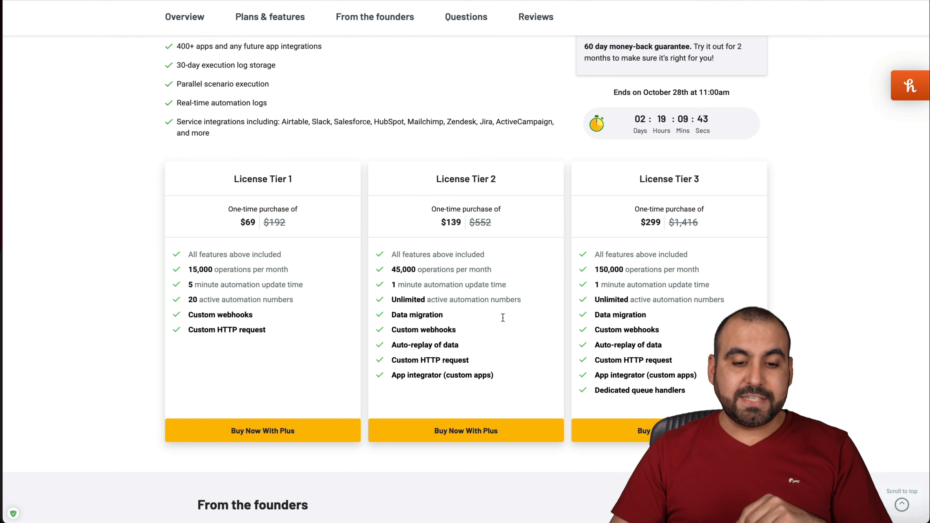
# Switch to the license pricing page and highlight "App integrator (custom apps)" under License Tier 2
pyautogui.moveTo(389, 375); pyautogui.dragTo(519, 373)
pyautogui.click(519, 373)
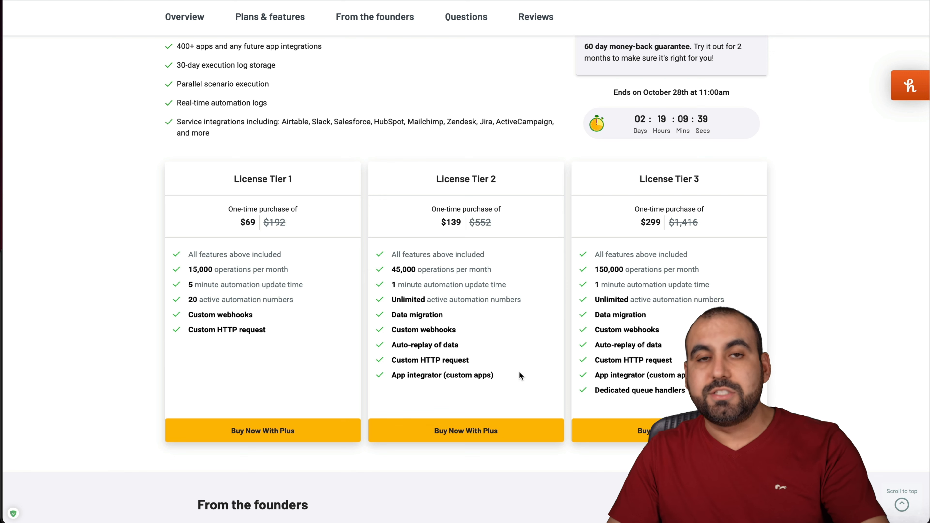
pyautogui.moveTo(391, 376); pyautogui.dragTo(495, 375)
pyautogui.click(497, 377)
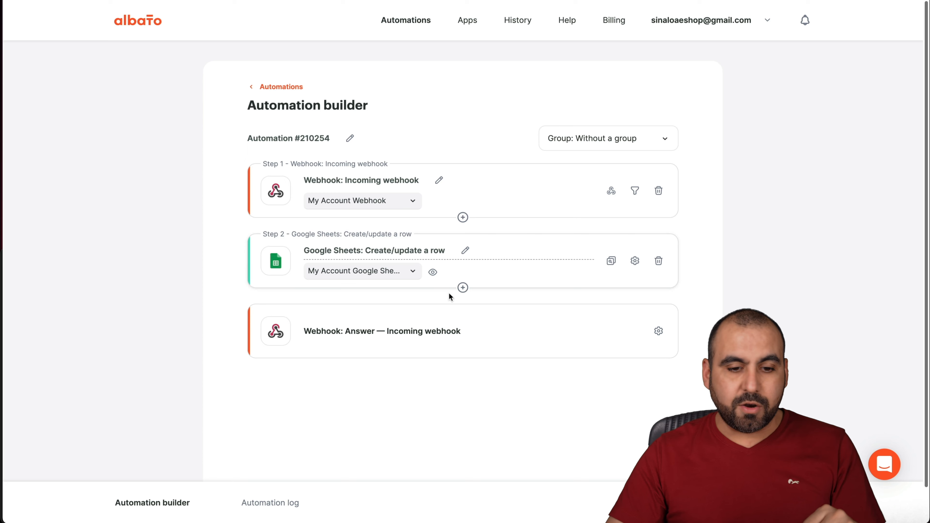
# Back in Albato, check which actions Facebook offers for a new step after Google Sheets, without adding one
pyautogui.click(462, 287)
pyautogui.click(431, 287)
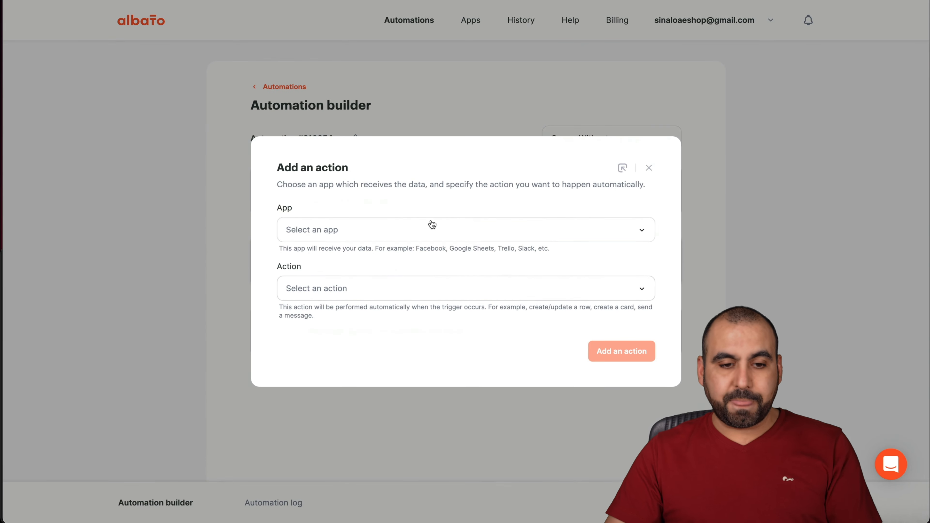
pyautogui.click(406, 230)
pyautogui.write('faceb')
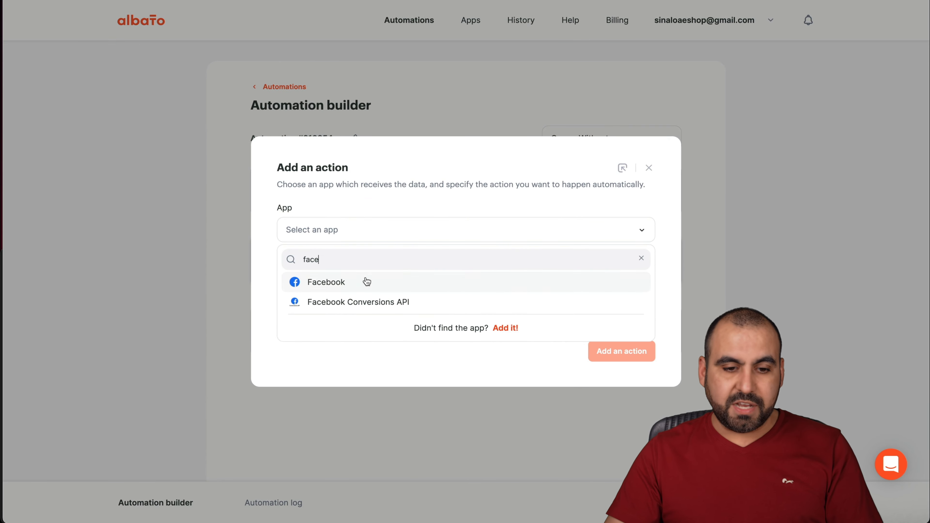
pyautogui.click(365, 282)
pyautogui.click(375, 290)
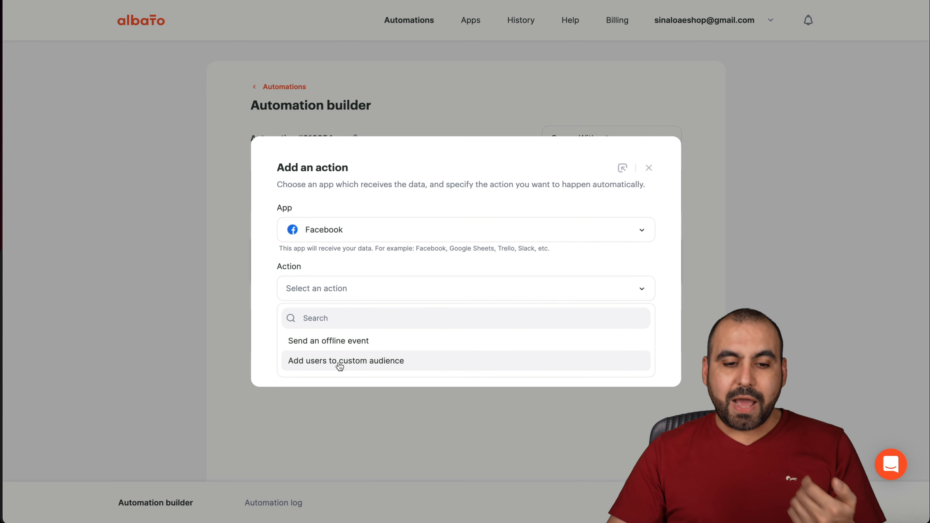
pyautogui.click(551, 268)
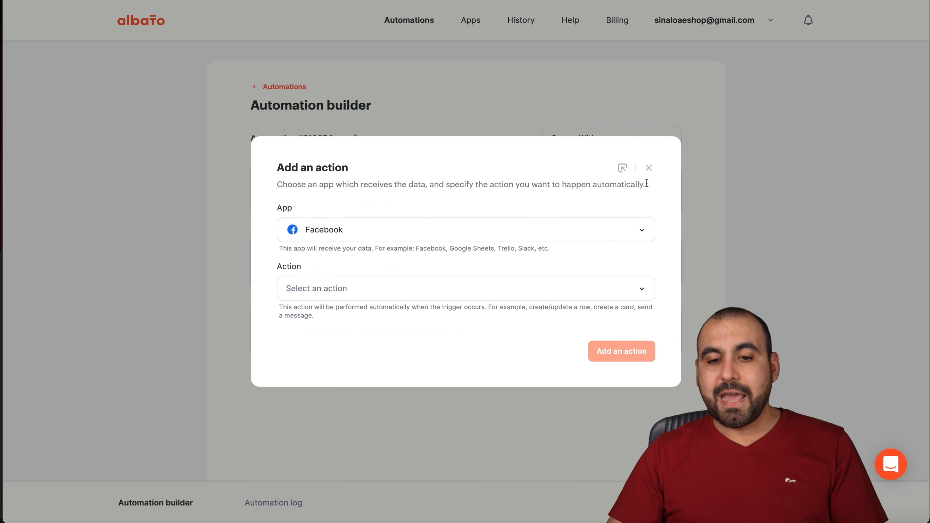
pyautogui.click(649, 169)
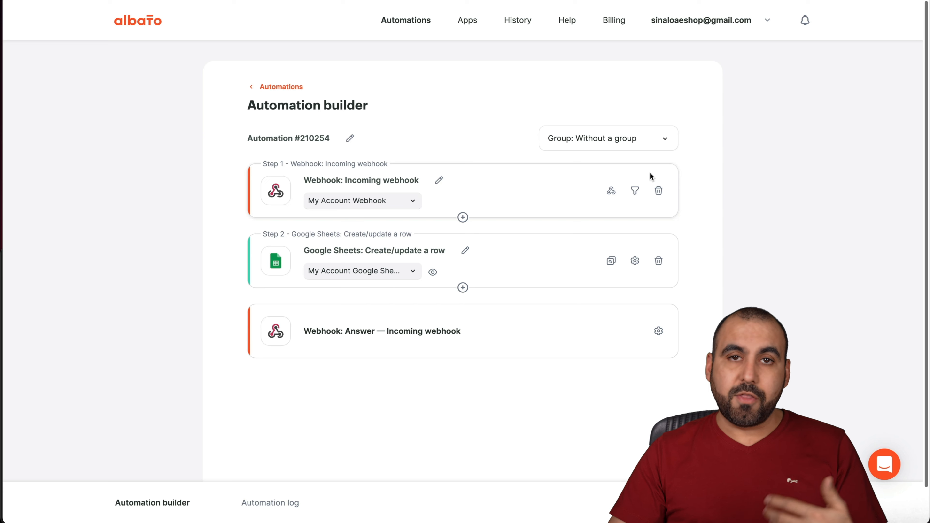